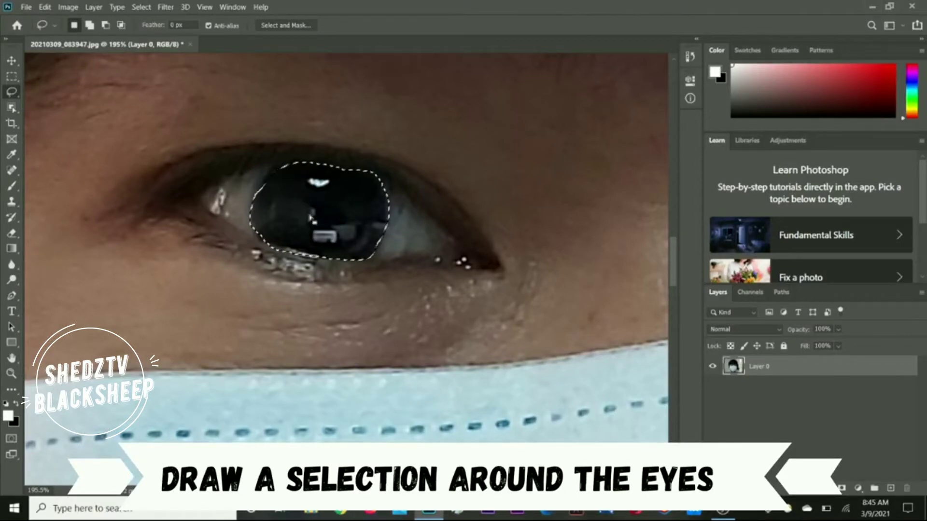
- Add a freehand lasso outline around the iris of the second eye to the existing selection
{"action": "scroll", "coordinate": [465, 357], "scroll_direction": "down", "scroll_amount": 8}
{"action": "scroll", "coordinate": [601, 389], "scroll_direction": "down", "scroll_amount": 2}
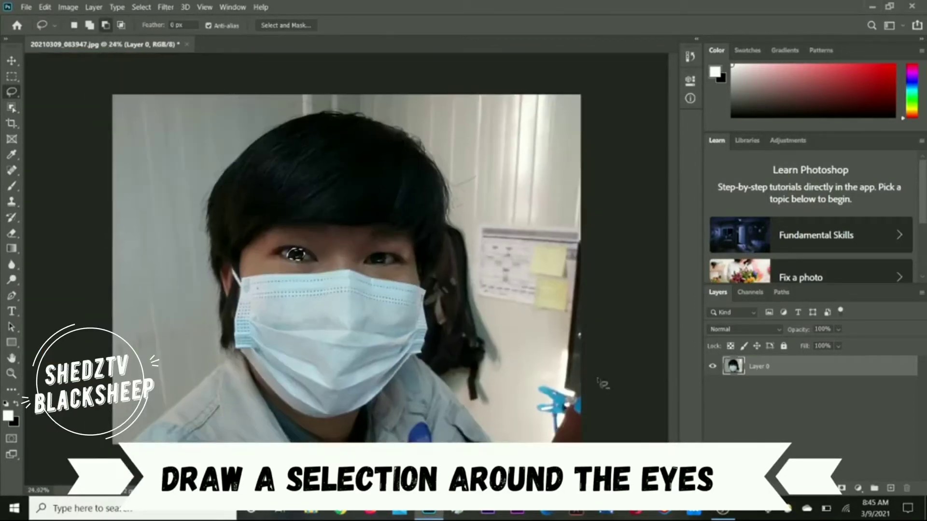
{"action": "scroll", "coordinate": [424, 261], "scroll_direction": "up", "scroll_amount": 4}
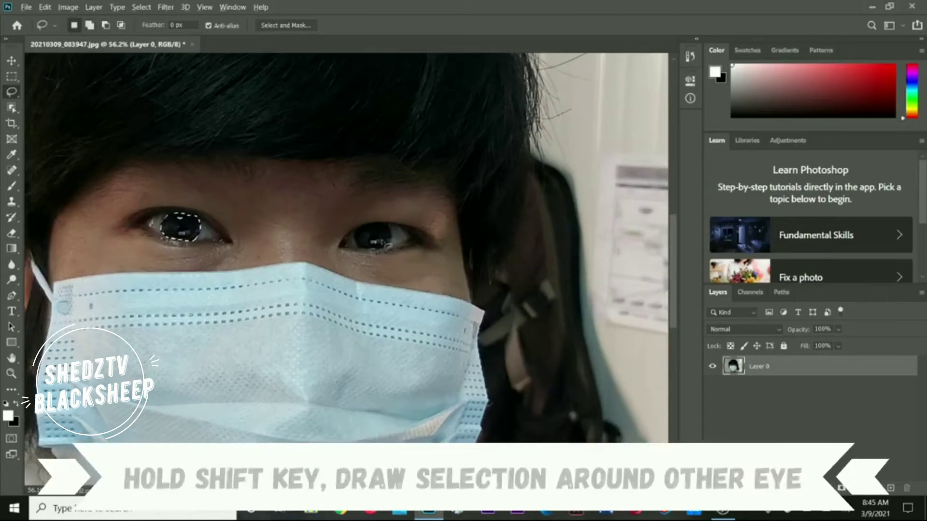
{"action": "scroll", "coordinate": [388, 247], "scroll_direction": "up", "scroll_amount": 3}
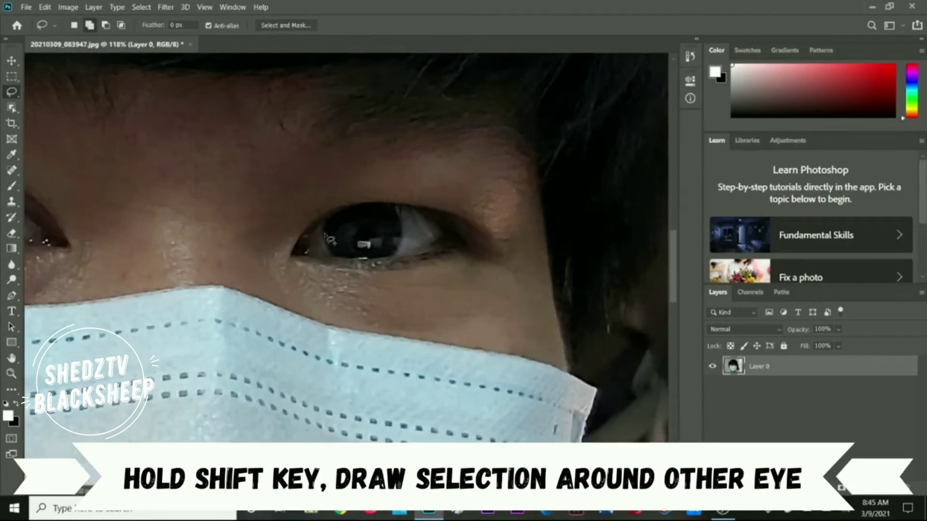
{"action": "mouse_move", "coordinate": [324, 223]}
{"action": "left_mouse_down"}
{"action": "mouse_move", "coordinate": [340, 263]}
{"action": "mouse_move", "coordinate": [395, 263]}
{"action": "mouse_move", "coordinate": [396, 213]}
{"action": "mouse_move", "coordinate": [354, 214]}
{"action": "mouse_move", "coordinate": [339, 228]}
{"action": "left_mouse_up"}
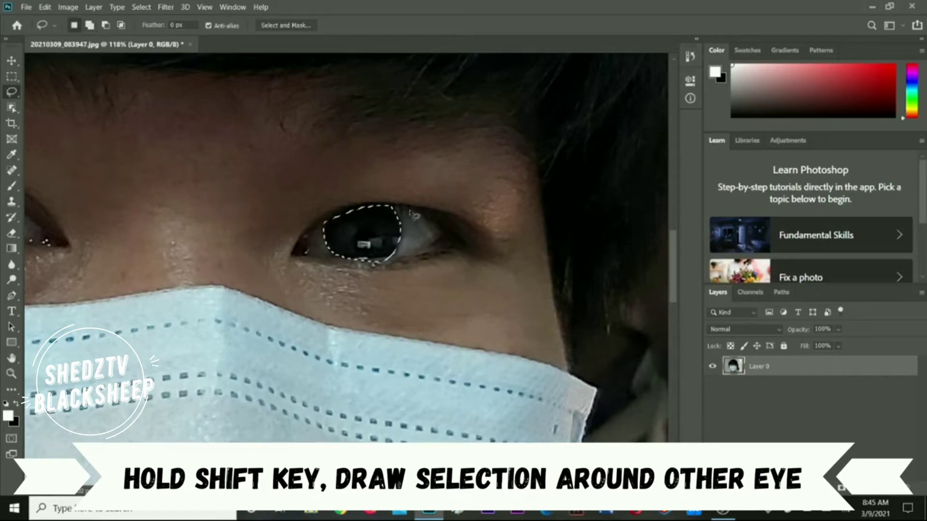
{"action": "scroll", "coordinate": [381, 234], "scroll_direction": "down", "scroll_amount": 5}
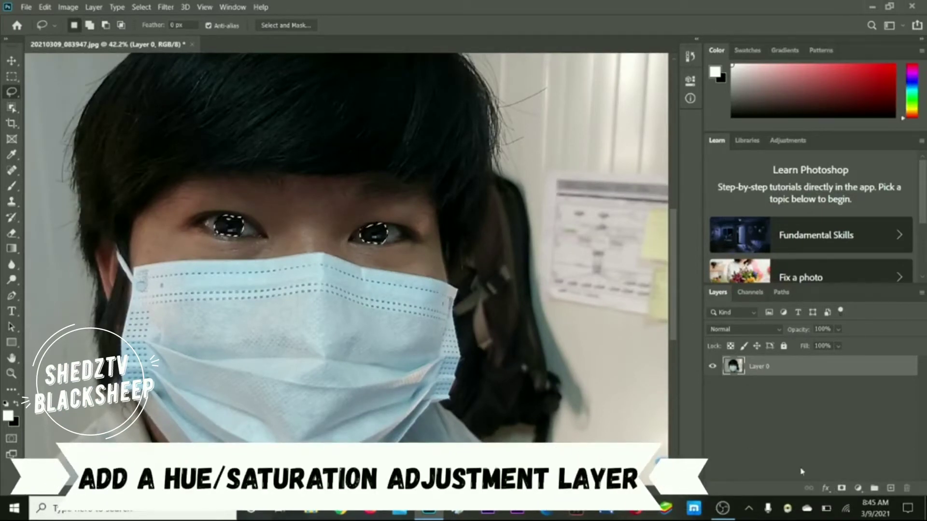
- Add a Hue/Saturation adjustment layer limited to the selected irises and enable Colorize
{"action": "left_click", "coordinate": [858, 488]}
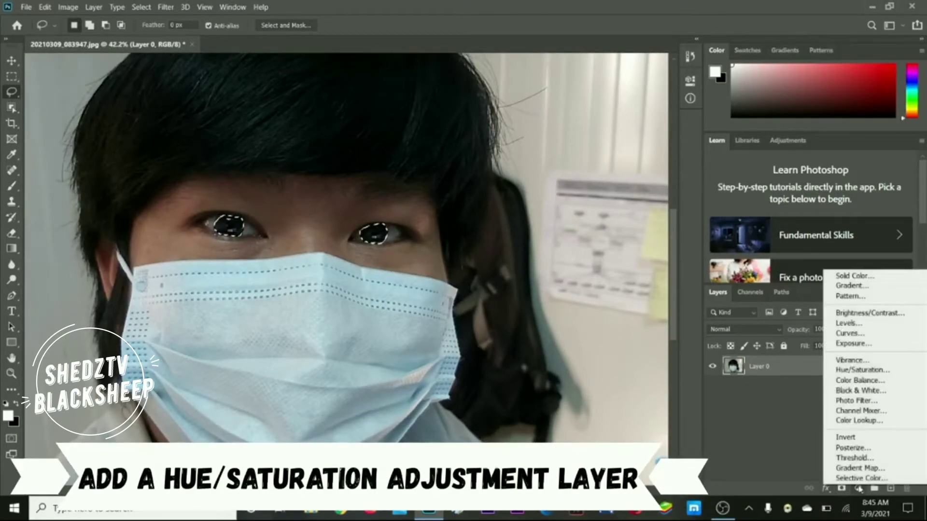
{"action": "left_click", "coordinate": [901, 370]}
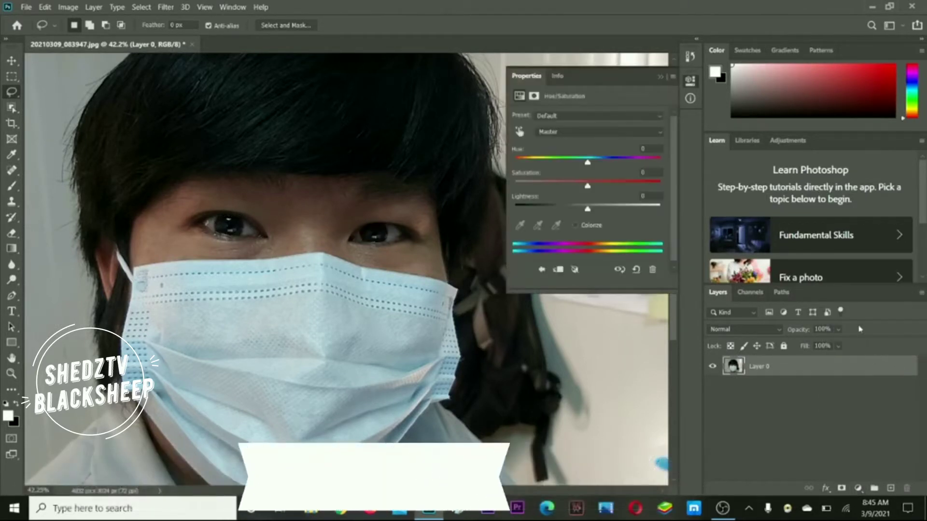
{"action": "left_click", "coordinate": [576, 226]}
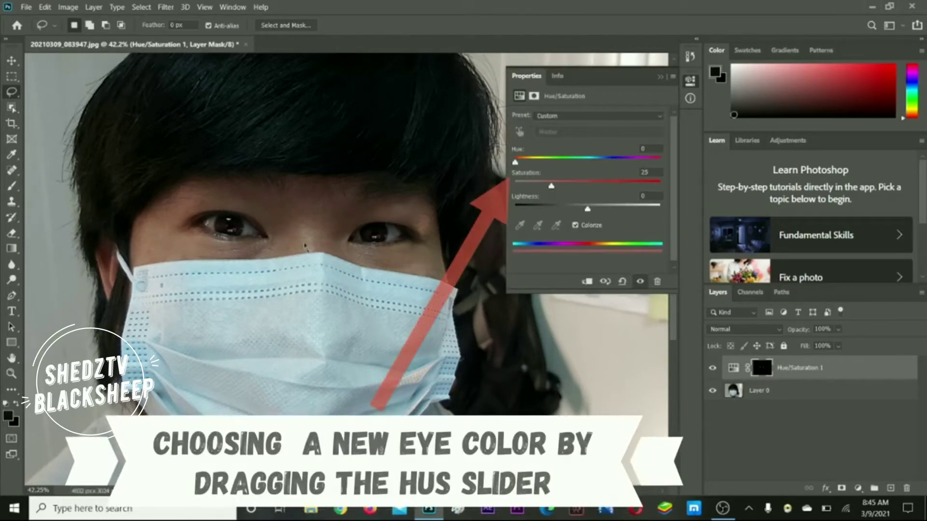
- Try a red eye colour with hue 350 and saturation 88 on the adjustment layer
{"action": "scroll", "coordinate": [289, 224], "scroll_direction": "up", "scroll_amount": 2}
{"action": "scroll", "coordinate": [288, 225], "scroll_direction": "up", "scroll_amount": 2}
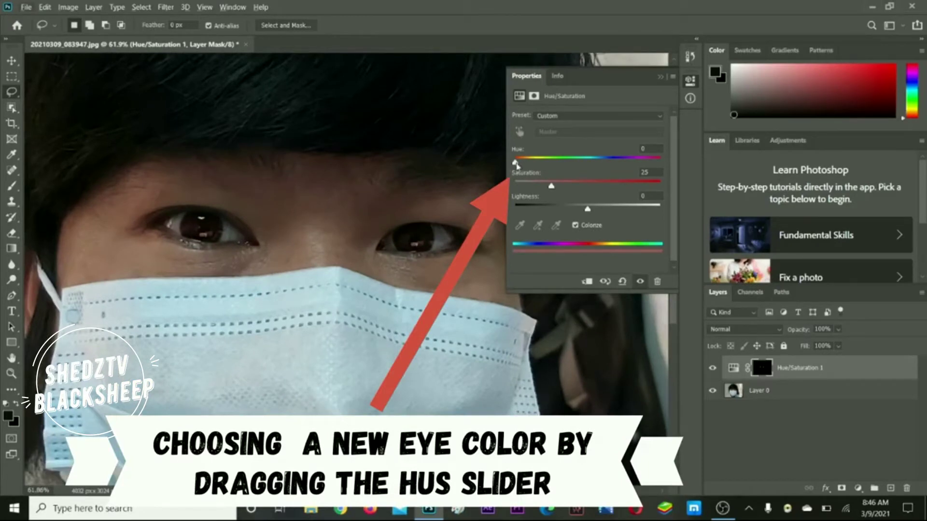
{"action": "left_click_drag", "start_coordinate": [517, 164], "coordinate": [658, 170]}
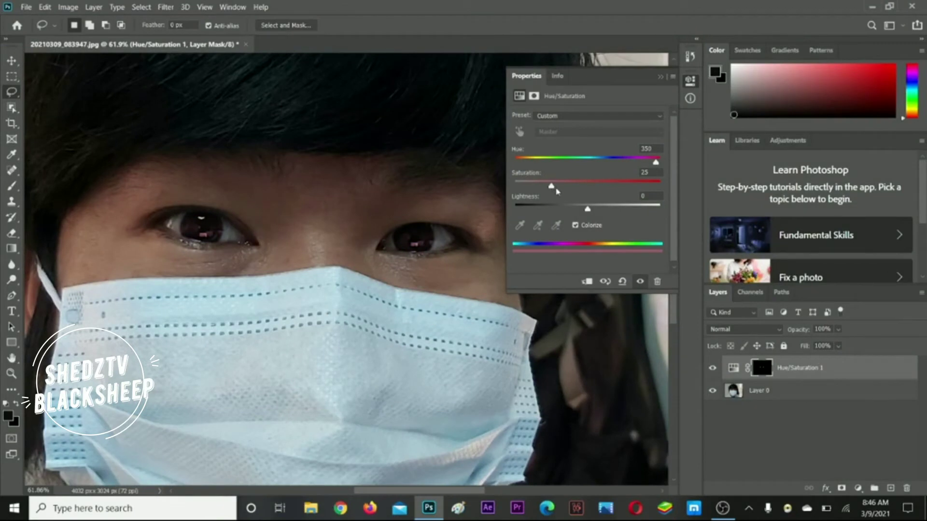
{"action": "left_click_drag", "start_coordinate": [553, 189], "coordinate": [645, 189]}
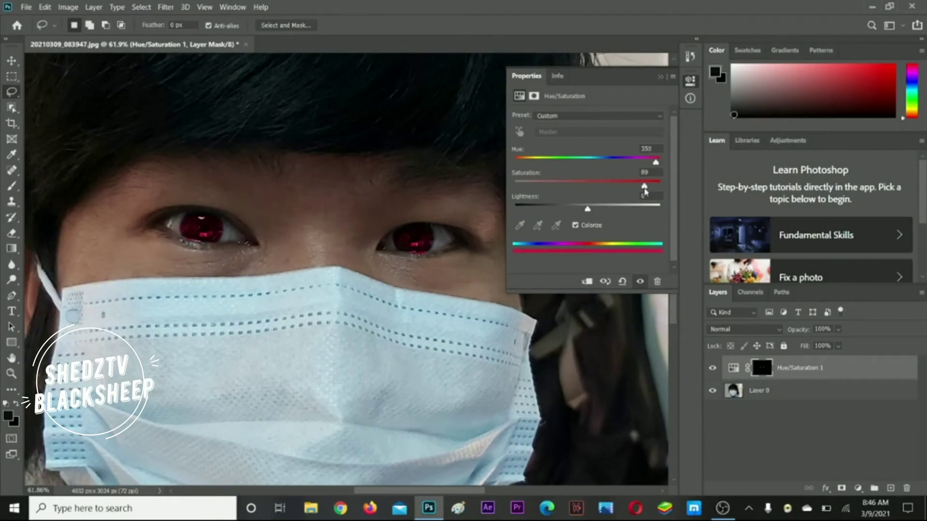
- Try a green eye colour by setting the adjustment's hue to 101
{"action": "left_click_drag", "start_coordinate": [658, 166], "coordinate": [557, 165]}
{"action": "scroll", "coordinate": [155, 269], "scroll_direction": "down", "scroll_amount": 3}
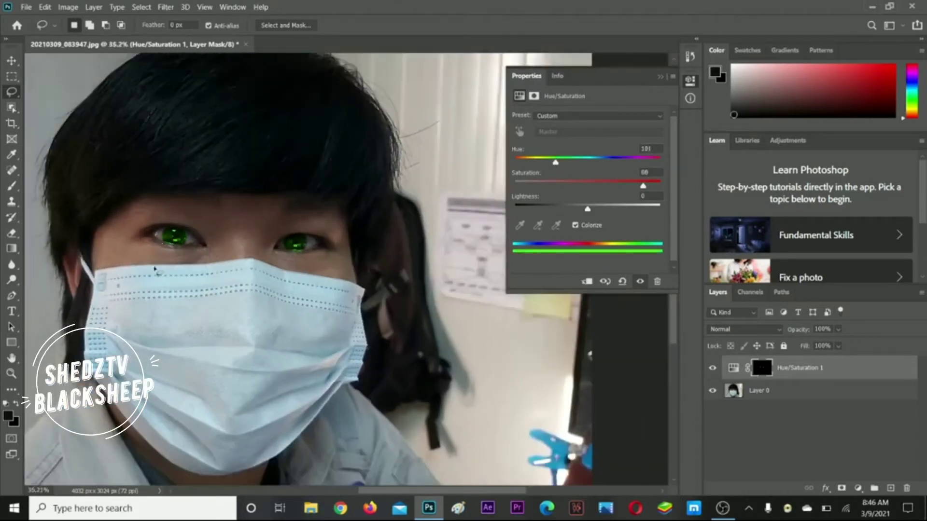
{"action": "scroll", "coordinate": [155, 270], "scroll_direction": "down", "scroll_amount": 2}
{"action": "scroll", "coordinate": [268, 262], "scroll_direction": "up", "scroll_amount": 2}
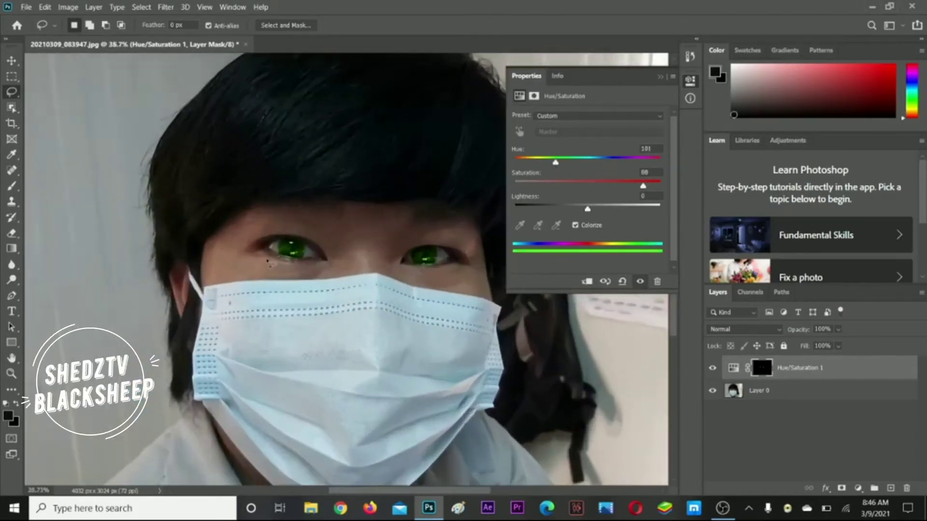
{"action": "scroll", "coordinate": [375, 244], "scroll_direction": "up", "scroll_amount": 1}
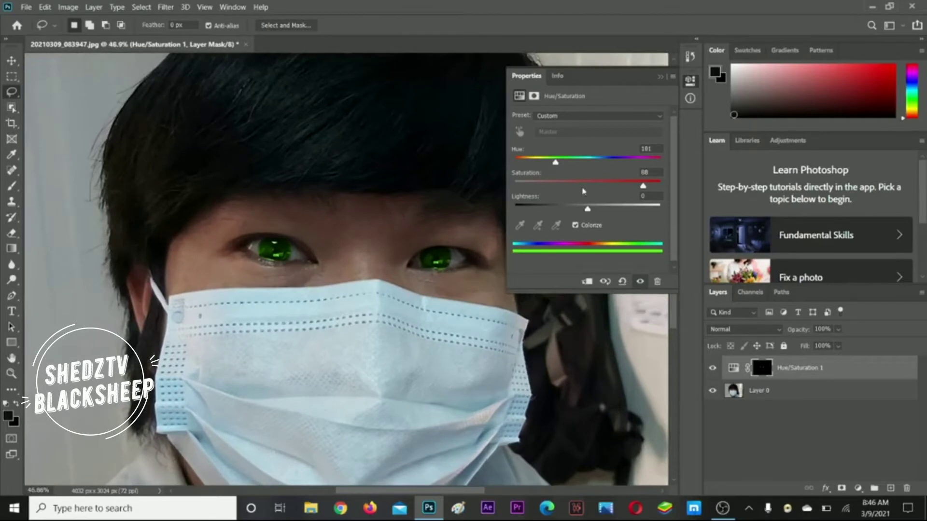
- Colour the irises red with hue 357 and saturation 98, and collapse the adjustment properties
{"action": "left_click_drag", "start_coordinate": [557, 164], "coordinate": [637, 162]}
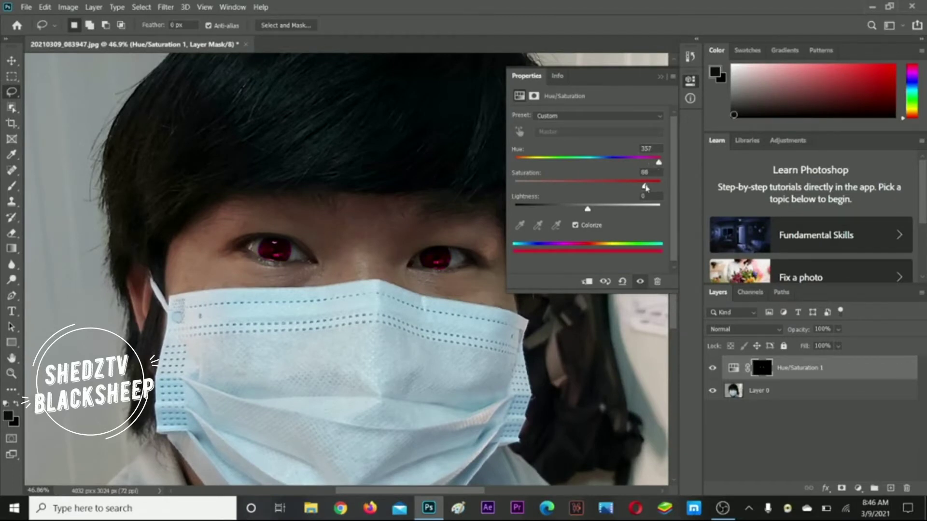
{"action": "key", "text": "ctrl+minus"}
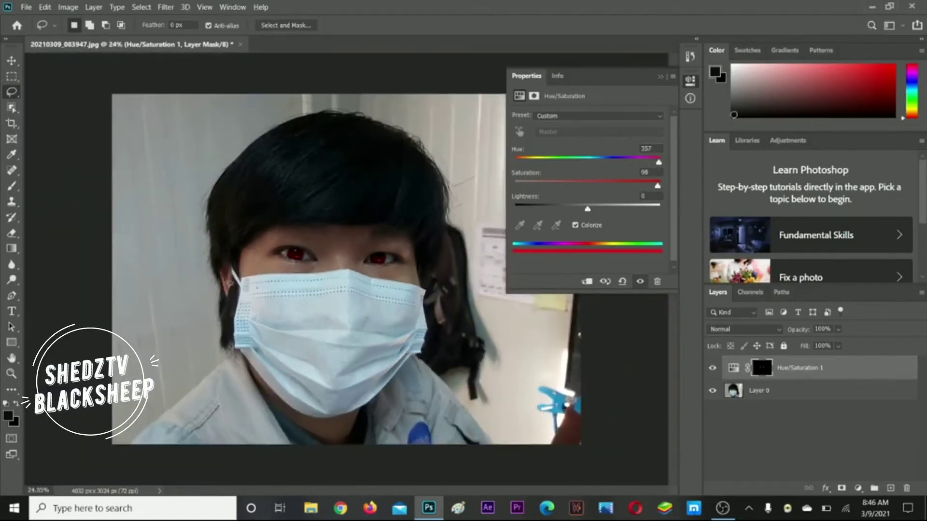
{"action": "scroll", "coordinate": [350, 252], "scroll_direction": "up", "scroll_amount": 2}
{"action": "scroll", "coordinate": [350, 252], "scroll_direction": "down", "scroll_amount": 1}
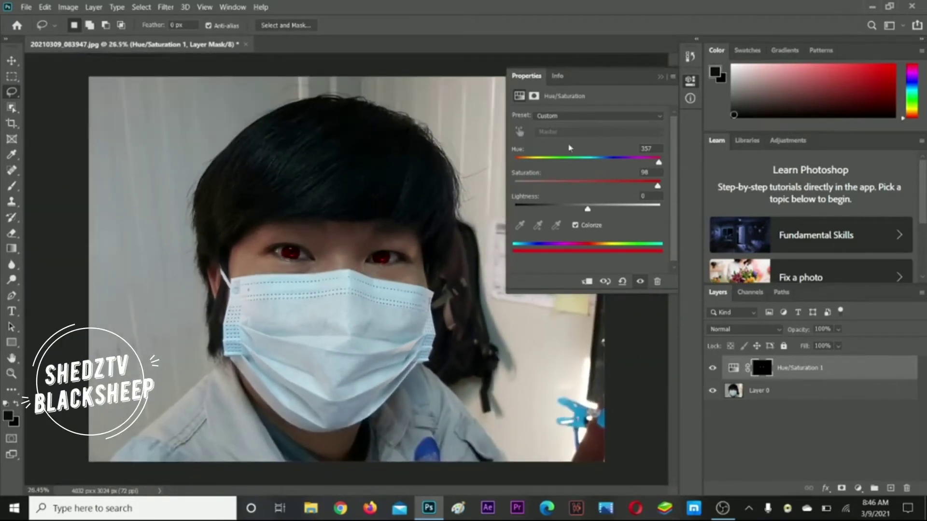
{"action": "left_click", "coordinate": [661, 77]}
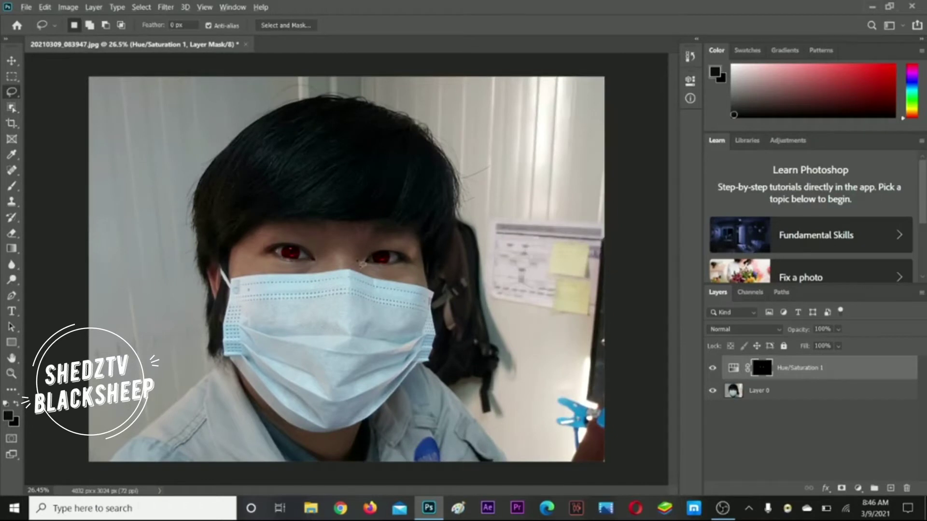
- Set the blend mode of the Hue/Saturation layer to Color and switch to the Move tool
{"action": "scroll", "coordinate": [341, 243], "scroll_direction": "up", "scroll_amount": 2}
{"action": "scroll", "coordinate": [342, 243], "scroll_direction": "up", "scroll_amount": 1}
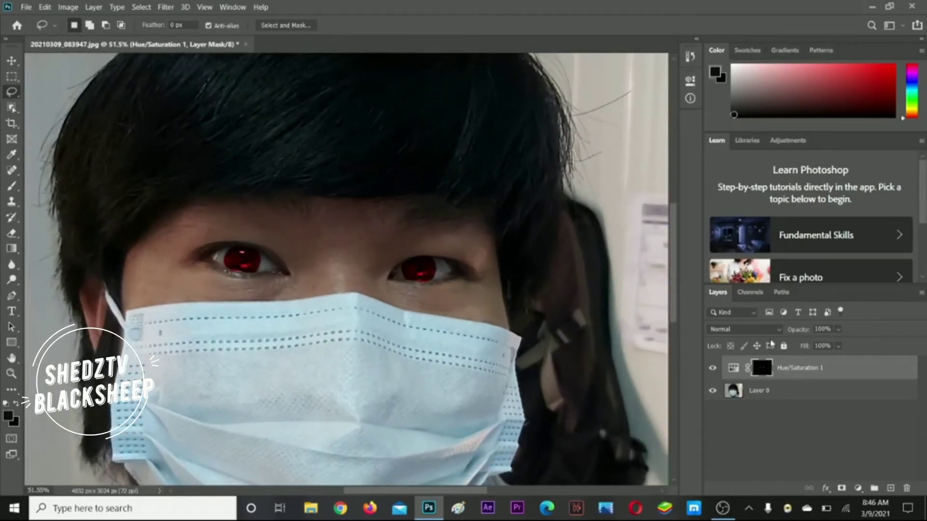
{"action": "left_click", "coordinate": [774, 330]}
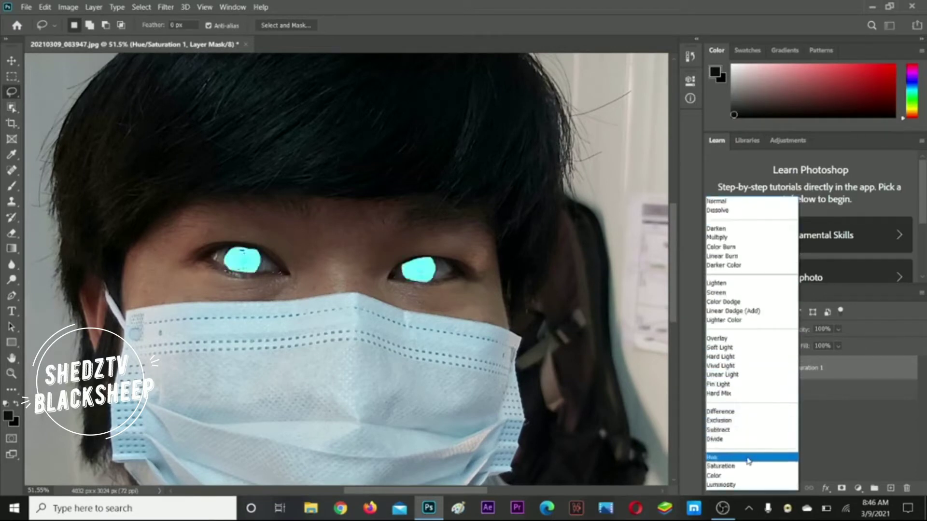
{"action": "left_click", "coordinate": [744, 477]}
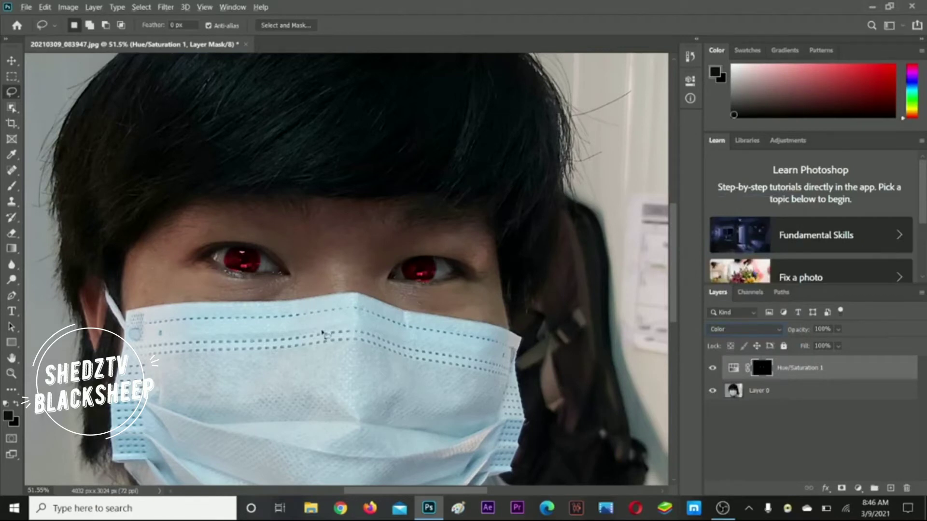
{"action": "left_click", "coordinate": [12, 60]}
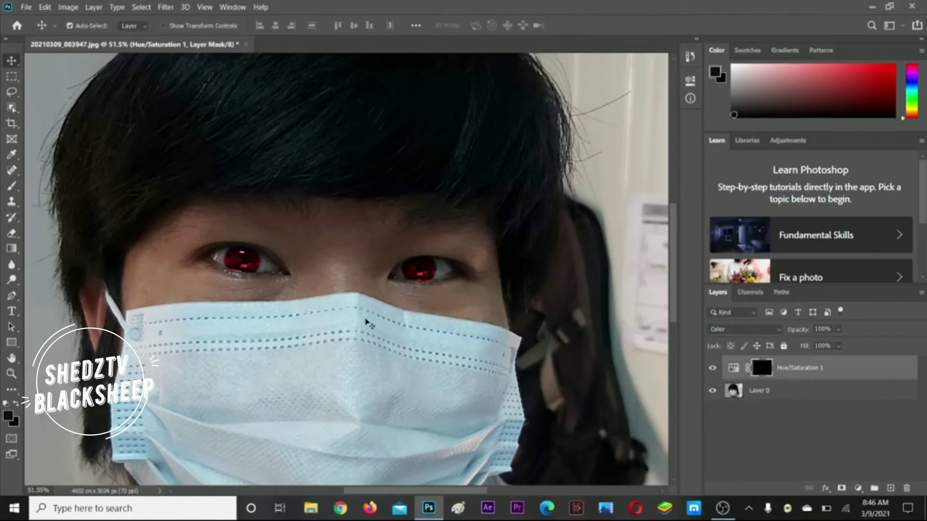
- Toggle the Hue/Saturation layer's visibility repeatedly to compare the eyes before and after recolouring
{"action": "scroll", "coordinate": [368, 324], "scroll_direction": "down", "scroll_amount": 3}
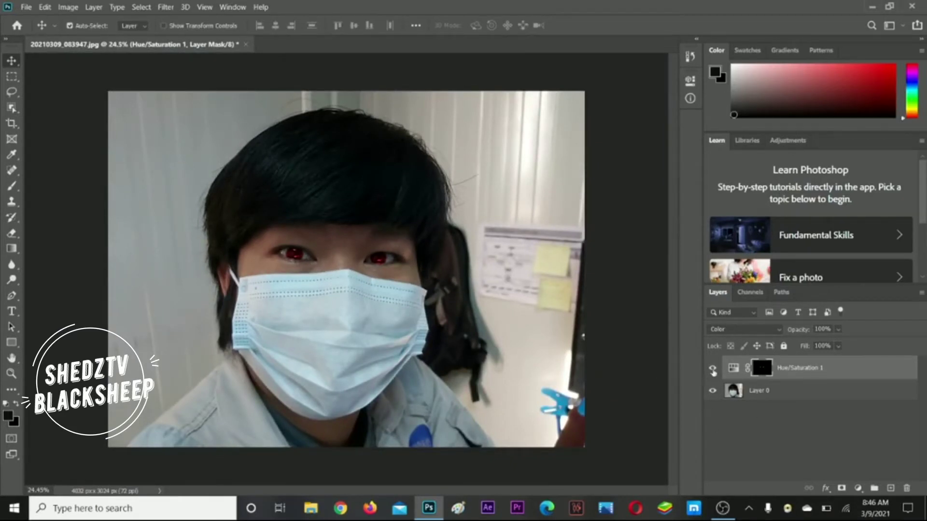
{"action": "left_click", "coordinate": [713, 369]}
{"action": "left_click", "coordinate": [713, 370]}
{"action": "left_click", "coordinate": [714, 370]}
{"action": "left_click", "coordinate": [714, 370]}
{"action": "left_click", "coordinate": [714, 370]}
- Open the image 2020-11-30 from the Desktop and unlock its Background layer
{"action": "left_click", "coordinate": [27, 8]}
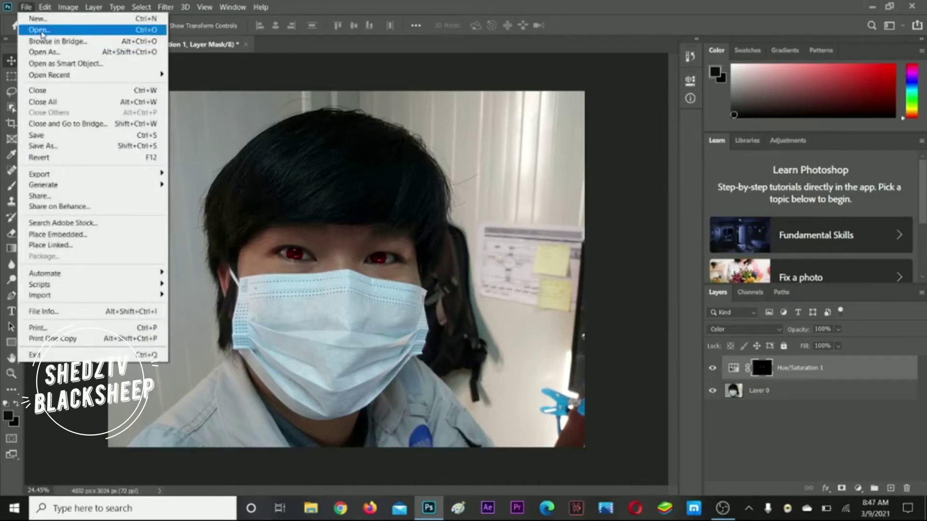
{"action": "left_click", "coordinate": [41, 31]}
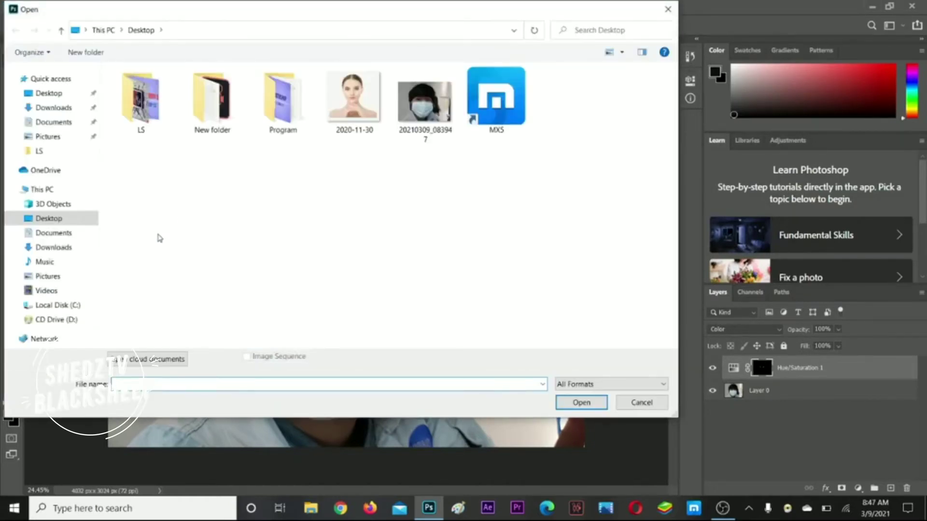
{"action": "double_click", "coordinate": [349, 109]}
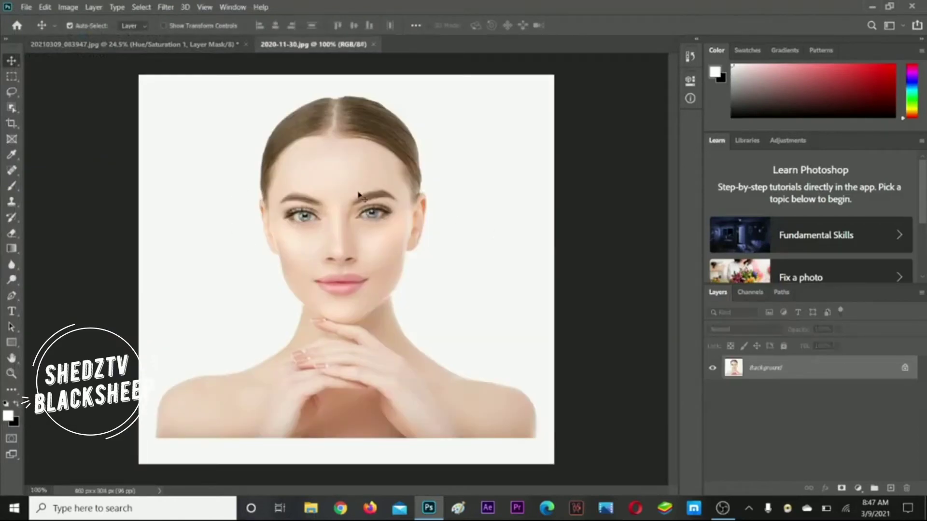
{"action": "scroll", "coordinate": [359, 194], "scroll_direction": "up", "scroll_amount": 1}
{"action": "scroll", "coordinate": [359, 194], "scroll_direction": "up", "scroll_amount": 1}
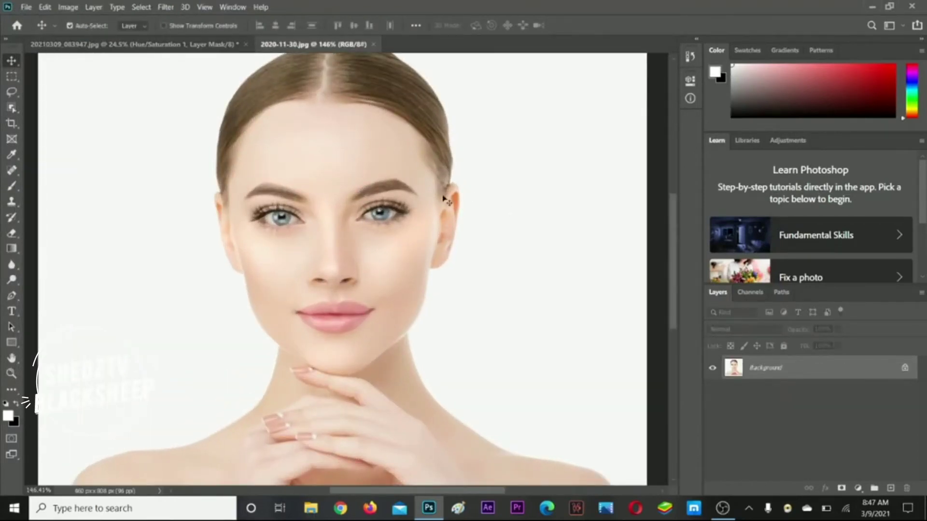
{"action": "left_click", "coordinate": [905, 369]}
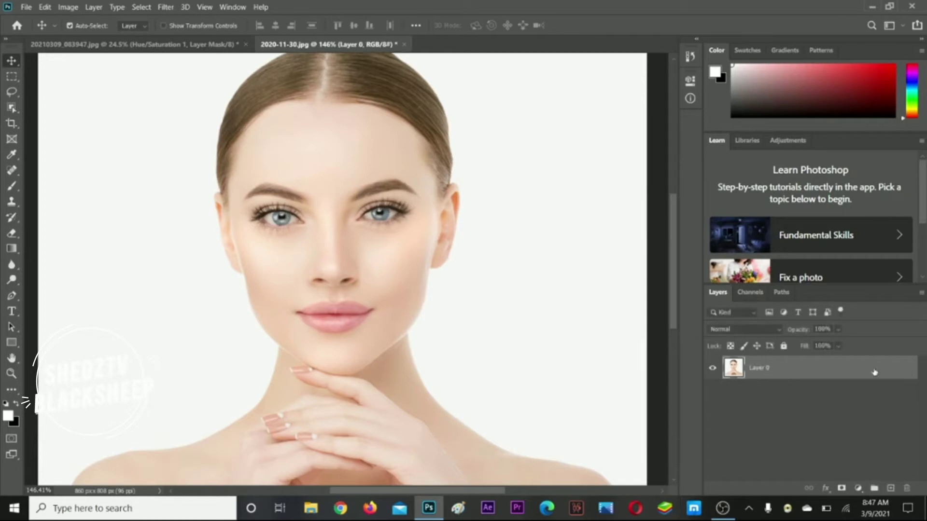
- Draw a freehand lasso selection around the iris of the eye on the left of the woman's face
{"action": "left_click", "coordinate": [12, 94]}
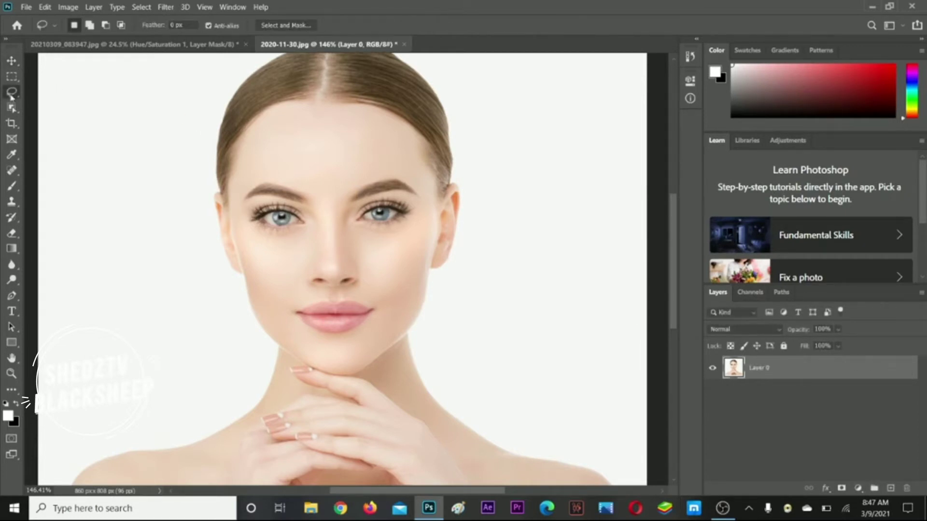
{"action": "scroll", "coordinate": [271, 219], "scroll_direction": "up", "scroll_amount": 10}
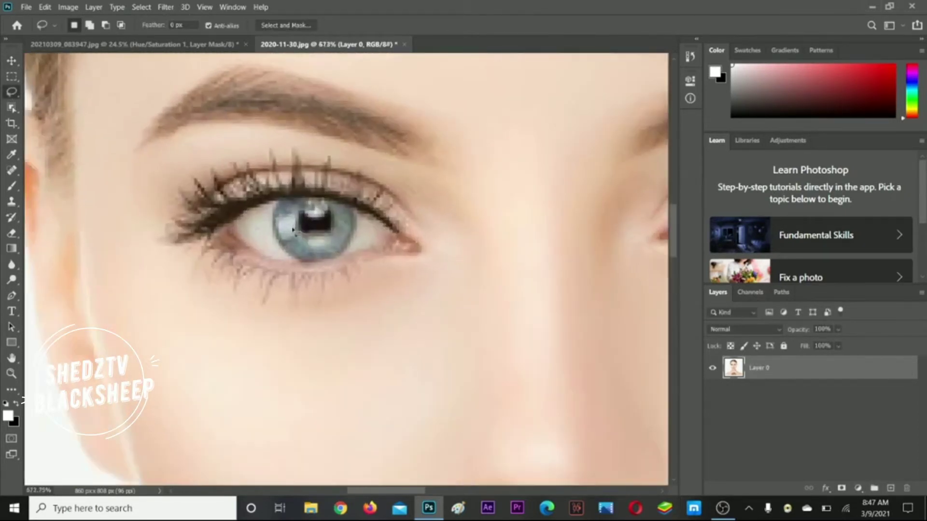
{"action": "scroll", "coordinate": [294, 231], "scroll_direction": "up", "scroll_amount": 2}
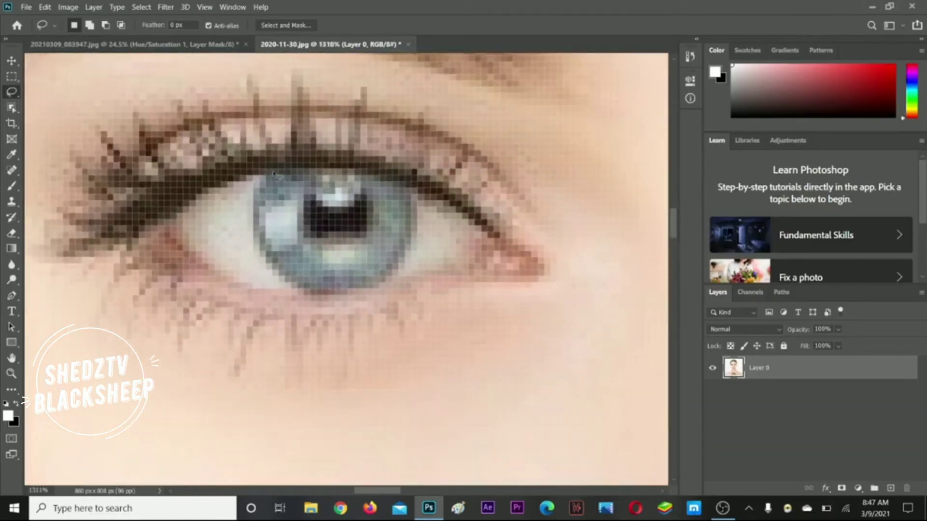
{"action": "left_click_drag", "start_coordinate": [253, 199], "coordinate": [251, 215]}
{"action": "left_click_drag", "start_coordinate": [387, 282], "coordinate": [418, 225]}
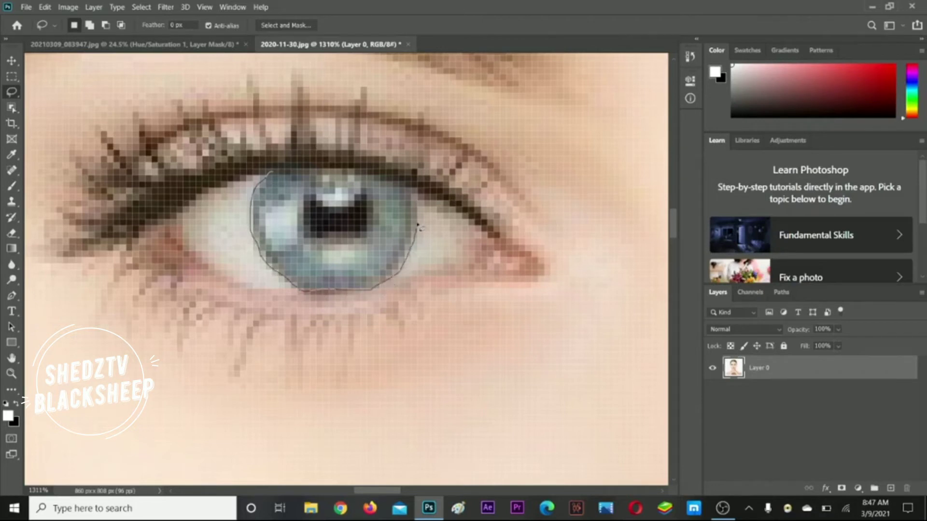
{"action": "mouse_move", "coordinate": [401, 183]}
{"action": "left_mouse_down"}
{"action": "mouse_move", "coordinate": [327, 160]}
{"action": "mouse_move", "coordinate": [271, 174]}
{"action": "left_mouse_up"}
- Add a freehand lasso outline around the iris of the woman's other eye to the existing selection
{"action": "scroll", "coordinate": [351, 320], "scroll_direction": "down", "scroll_amount": 5}
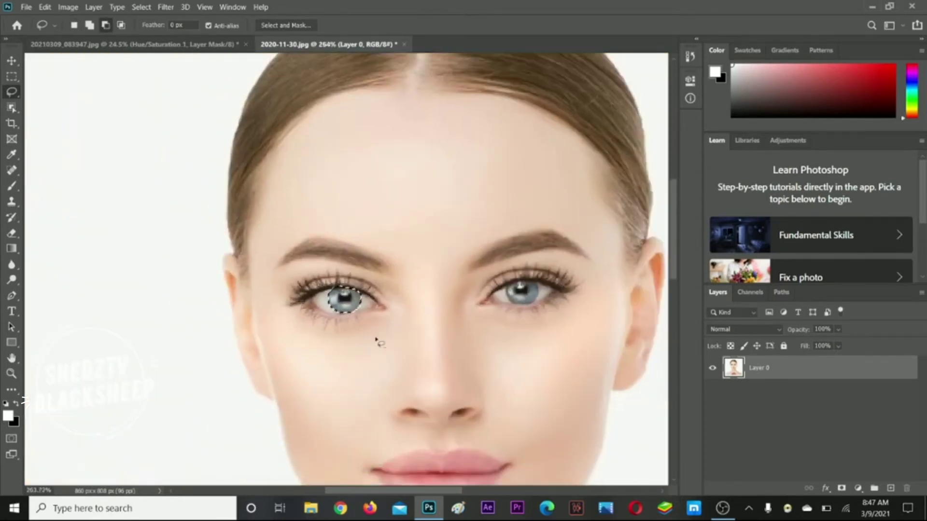
{"action": "scroll", "coordinate": [377, 342], "scroll_direction": "down", "scroll_amount": 5}
{"action": "scroll", "coordinate": [393, 247], "scroll_direction": "up", "scroll_amount": 4}
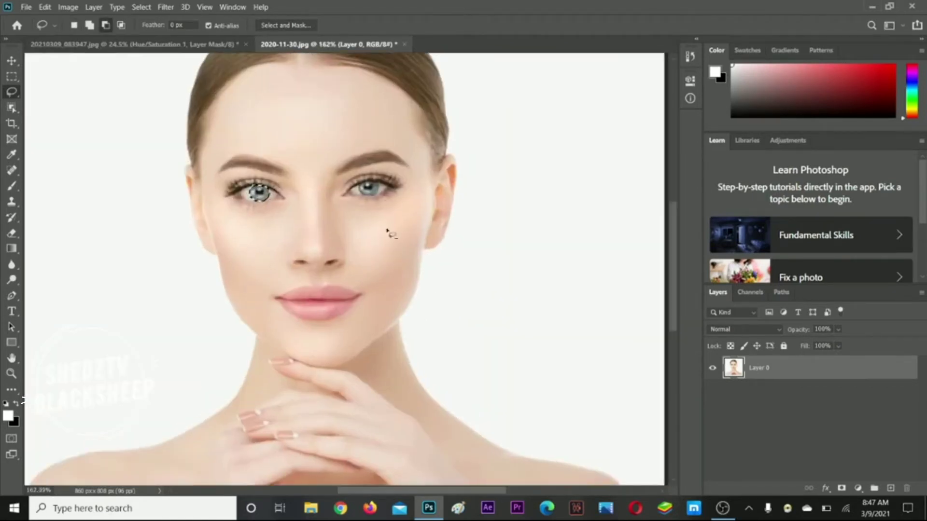
{"action": "scroll", "coordinate": [367, 197], "scroll_direction": "up", "scroll_amount": 8}
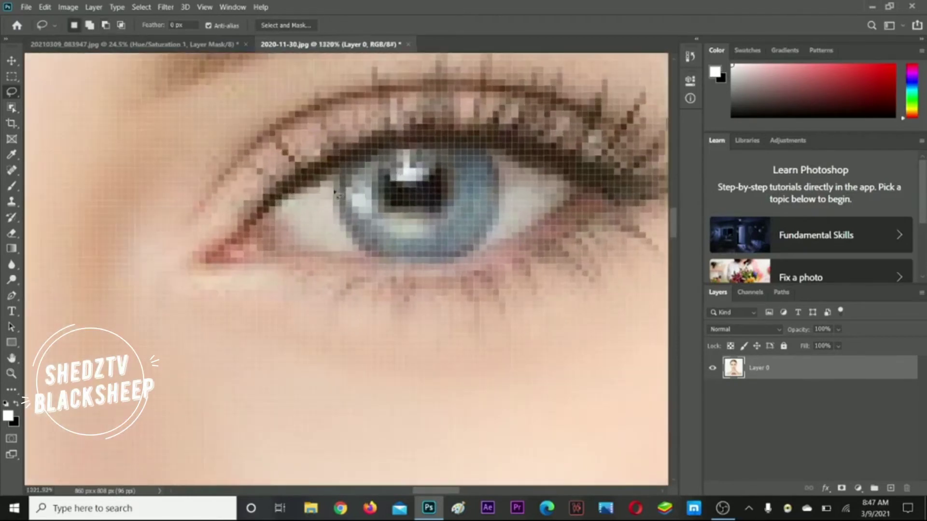
{"action": "key", "text": "shift"}
{"action": "left_click_drag", "start_coordinate": [340, 182], "coordinate": [337, 217]}
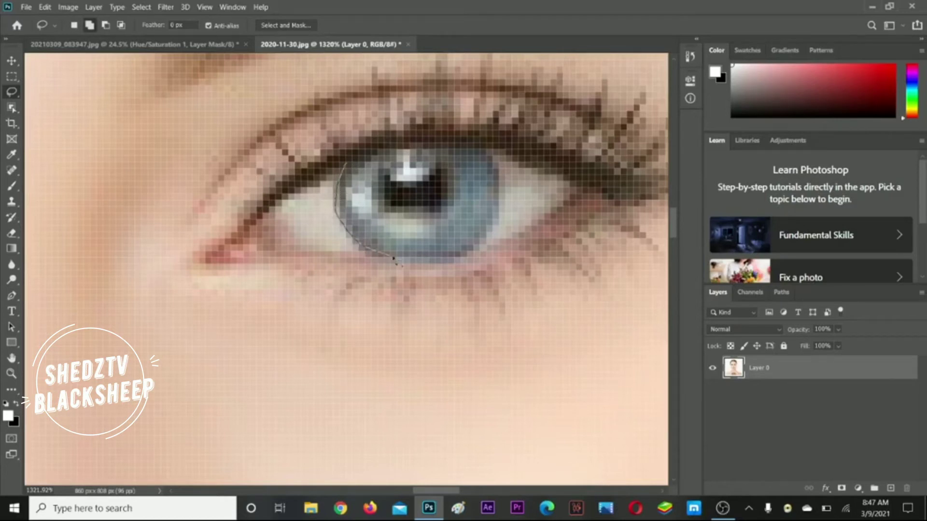
{"action": "mouse_move", "coordinate": [495, 216]}
{"action": "left_mouse_down"}
{"action": "mouse_move", "coordinate": [497, 170]}
{"action": "mouse_move", "coordinate": [470, 145]}
{"action": "mouse_move", "coordinate": [411, 145]}
{"action": "mouse_move", "coordinate": [348, 167]}
{"action": "left_mouse_up"}
- Add a Hue/Saturation adjustment layer limited to the two selected irises and enable Colorize
{"action": "scroll", "coordinate": [352, 290], "scroll_direction": "down", "scroll_amount": 5}
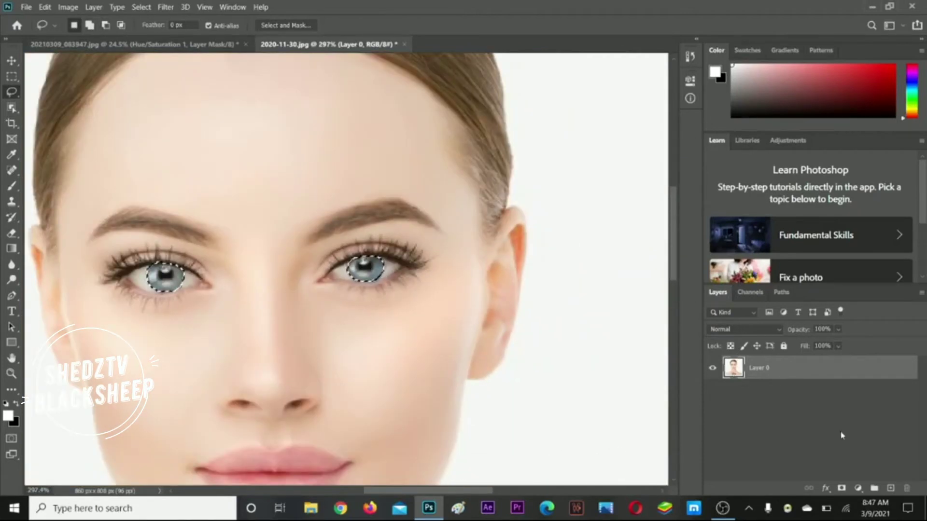
{"action": "left_click", "coordinate": [859, 488]}
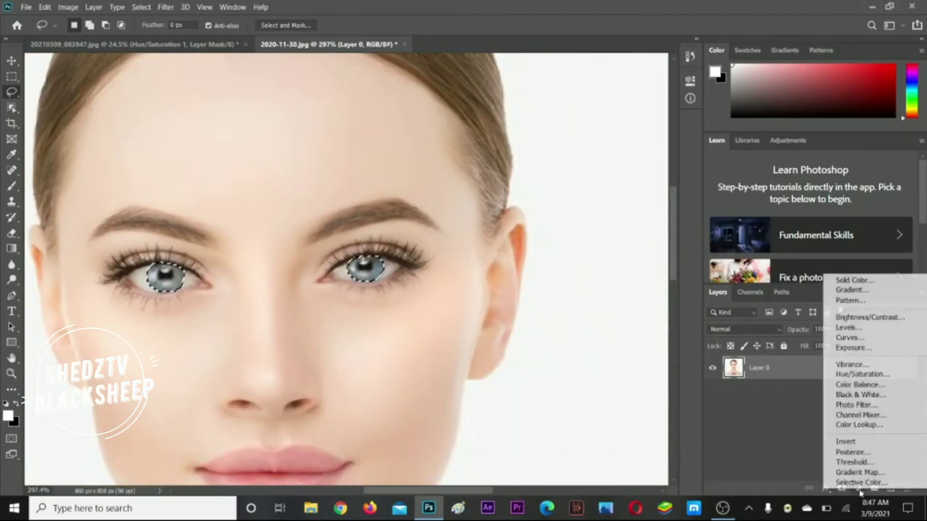
{"action": "left_click", "coordinate": [888, 374]}
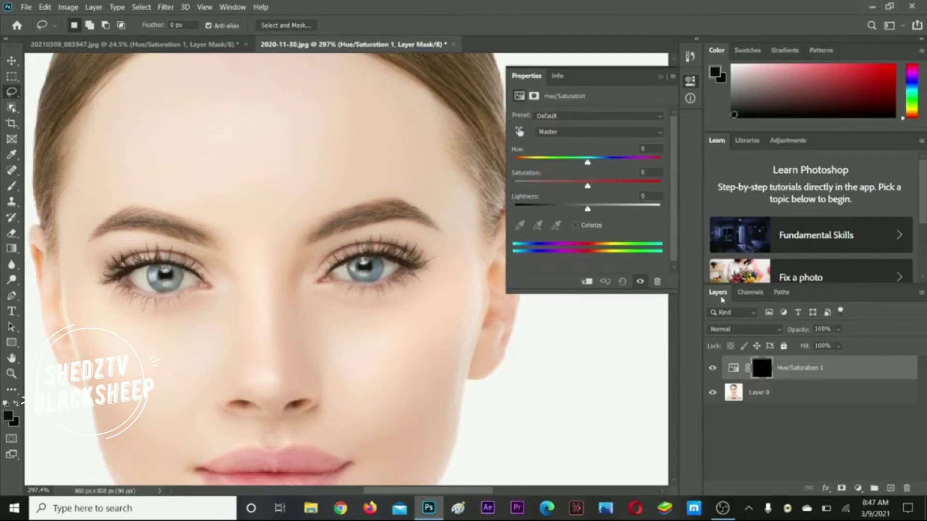
{"action": "left_click", "coordinate": [575, 226]}
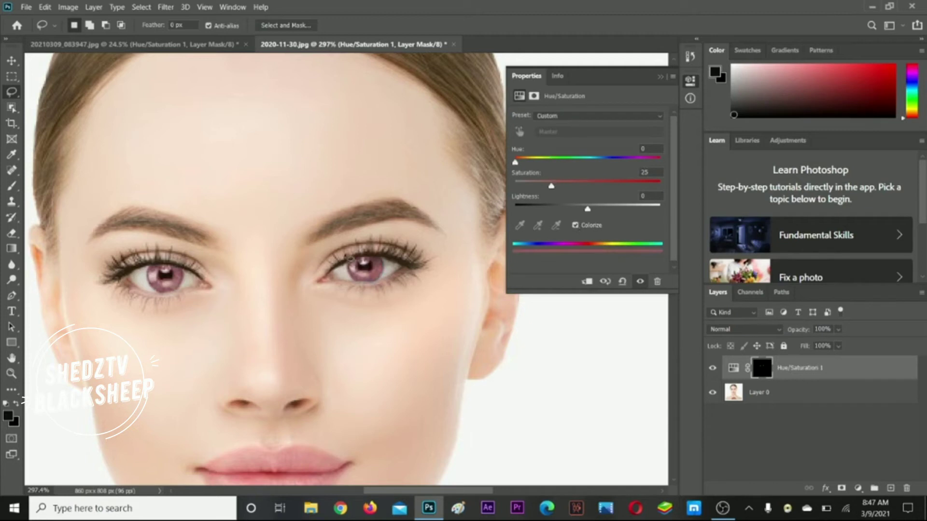
- Colour the irises violet with Hue 273 and Saturation 74, and collapse the adjustment's properties
{"action": "left_click_drag", "start_coordinate": [517, 164], "coordinate": [616, 174]}
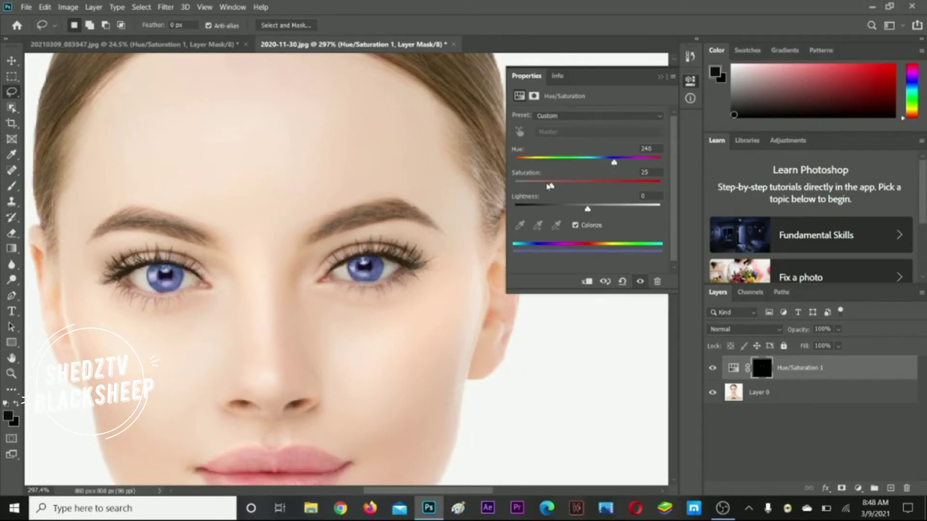
{"action": "left_click_drag", "start_coordinate": [551, 187], "coordinate": [627, 166]}
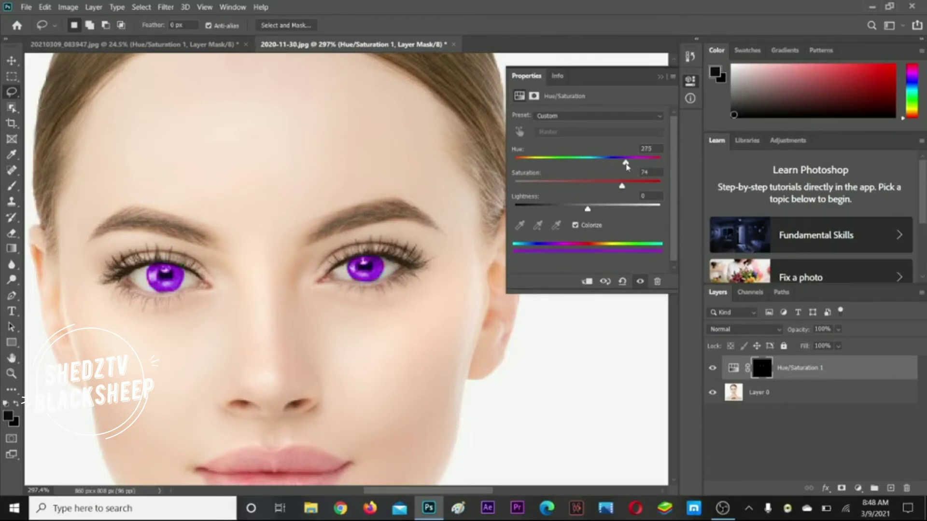
{"action": "scroll", "coordinate": [379, 306], "scroll_direction": "down", "scroll_amount": 5}
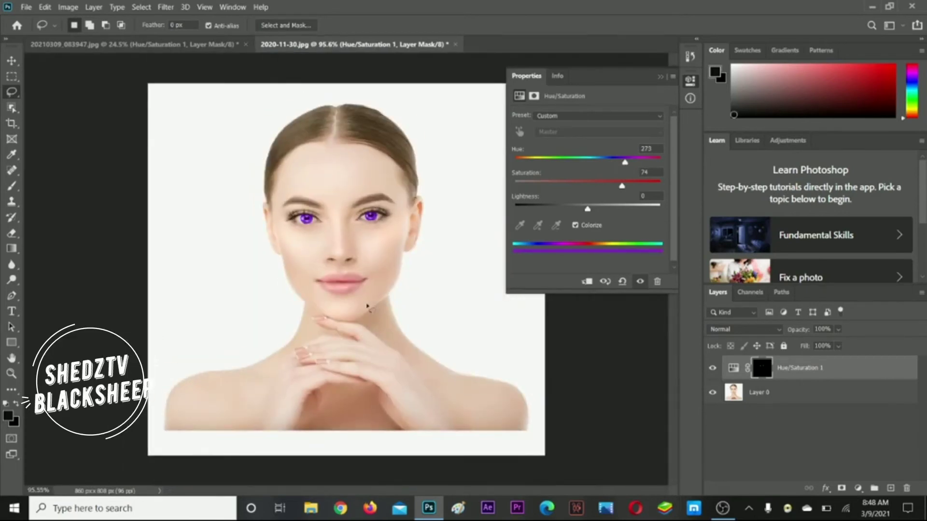
{"action": "scroll", "coordinate": [368, 307], "scroll_direction": "up", "scroll_amount": 2}
{"action": "scroll", "coordinate": [387, 211], "scroll_direction": "up", "scroll_amount": 1}
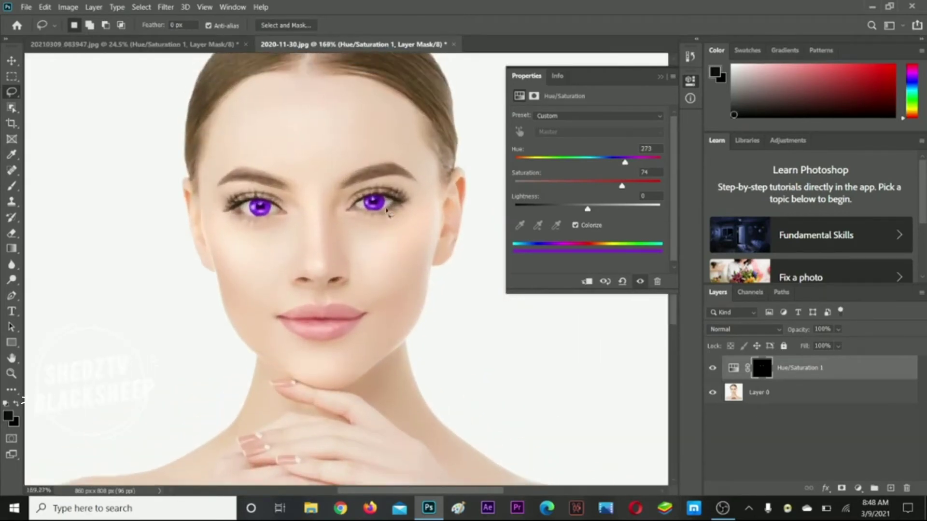
{"action": "left_click", "coordinate": [660, 77]}
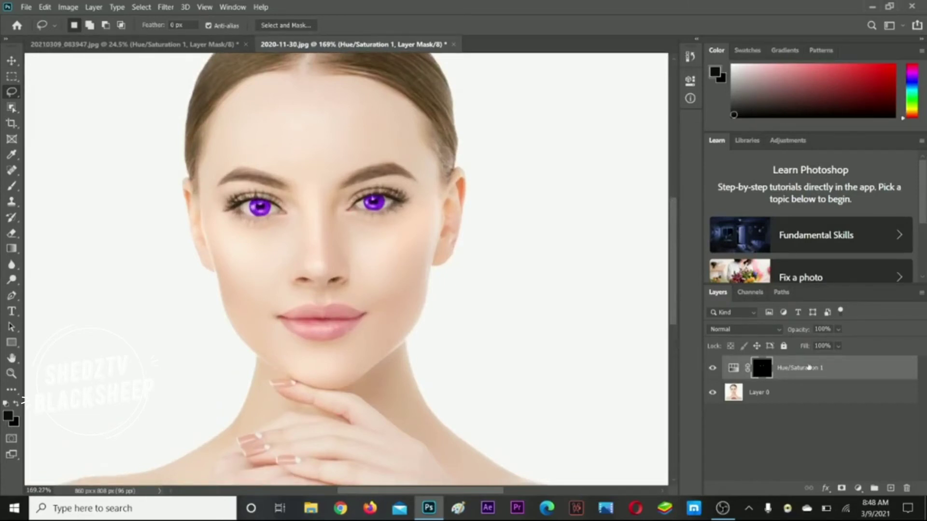
- Set the Hue/Saturation layer's blend mode to Color and switch to the Move tool
{"action": "left_click", "coordinate": [780, 331]}
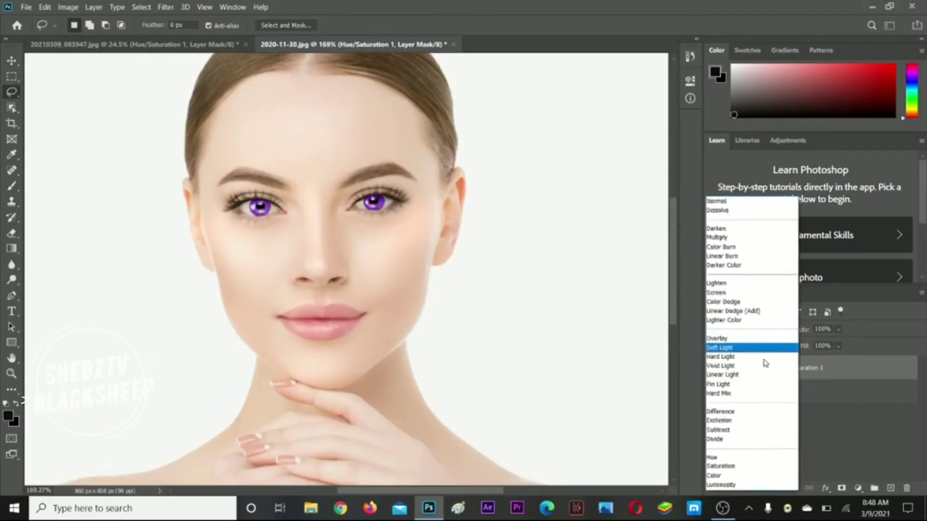
{"action": "left_click", "coordinate": [735, 475]}
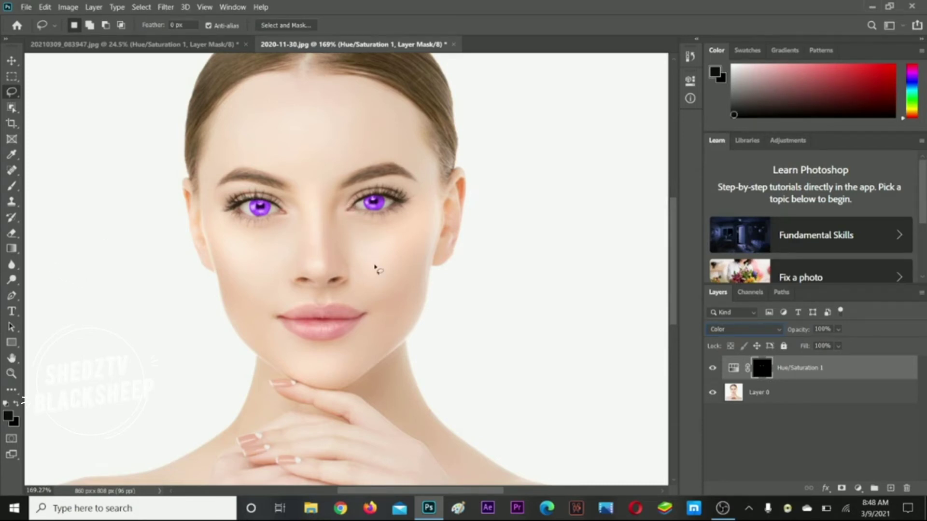
{"action": "left_click", "coordinate": [12, 60]}
{"action": "scroll", "coordinate": [357, 183], "scroll_direction": "down", "scroll_amount": 3}
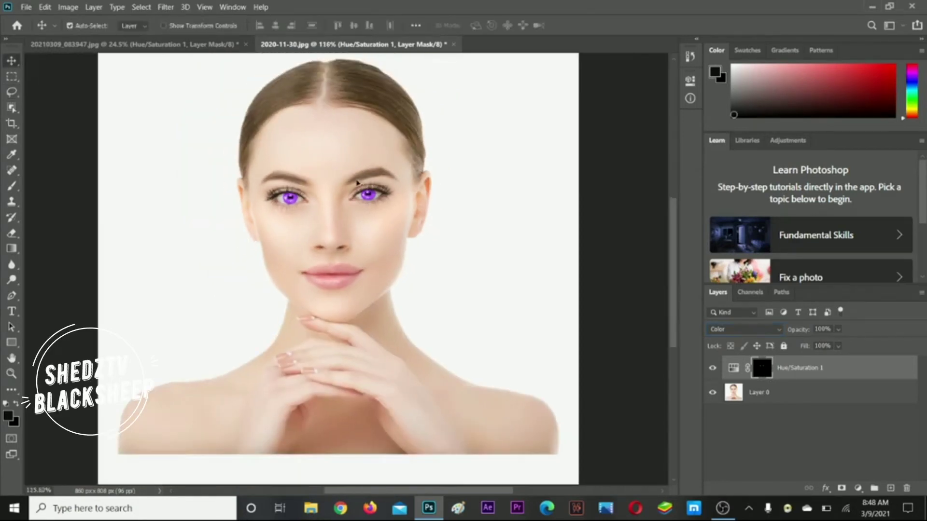
- Start saving a copy of the woman's portrait on the computer, with the Desktop as location and JPEG as file type
{"action": "left_click", "coordinate": [26, 8]}
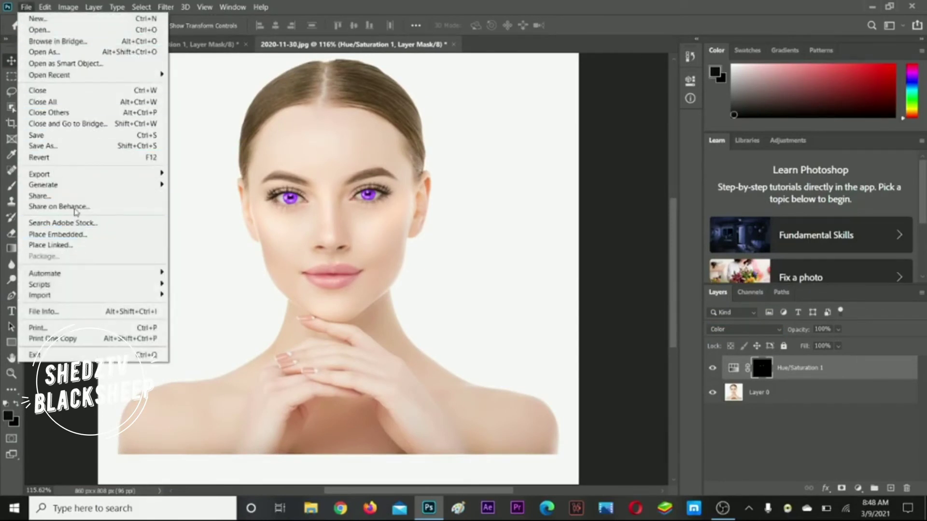
{"action": "left_click", "coordinate": [77, 146]}
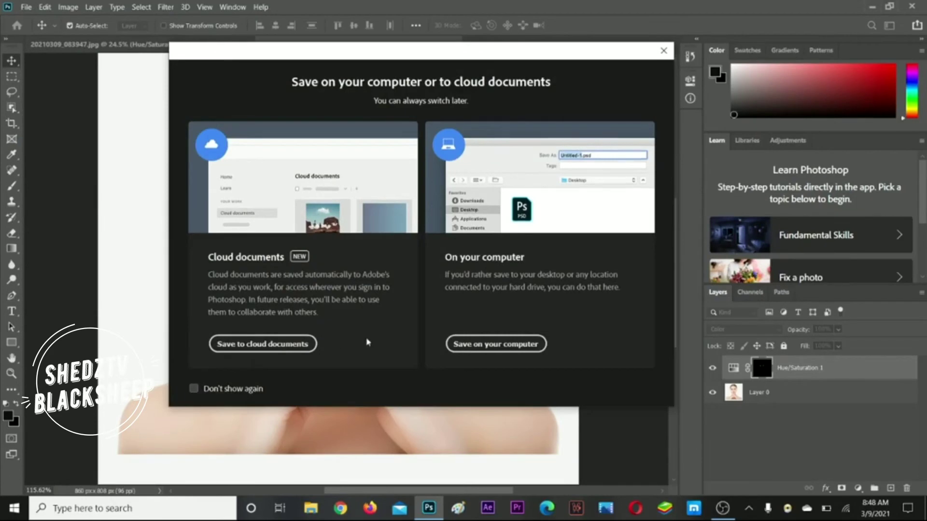
{"action": "left_click", "coordinate": [482, 345]}
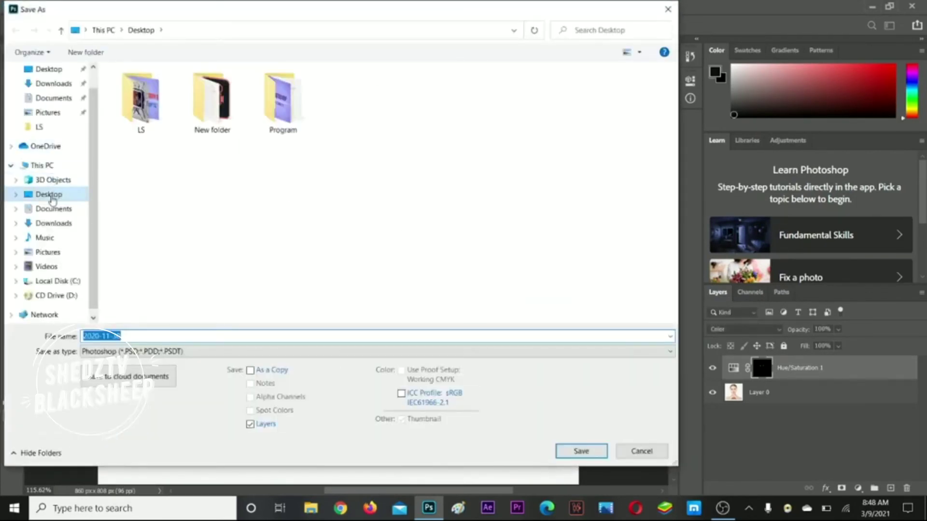
{"action": "left_click", "coordinate": [52, 198]}
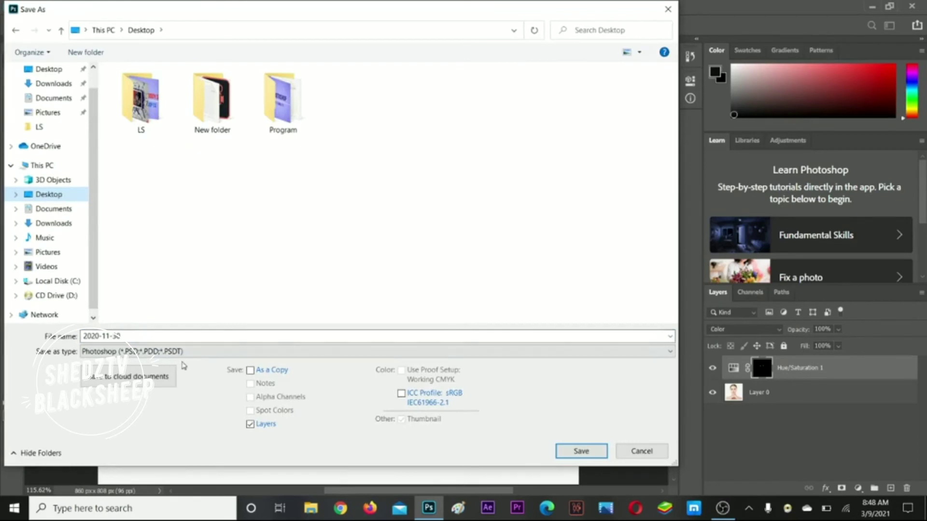
{"action": "left_click", "coordinate": [196, 353]}
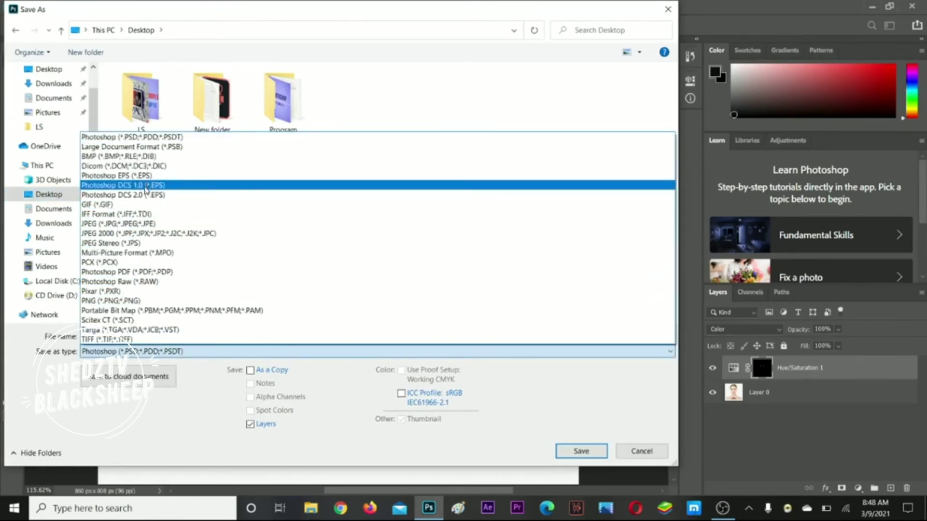
{"action": "left_click", "coordinate": [145, 224]}
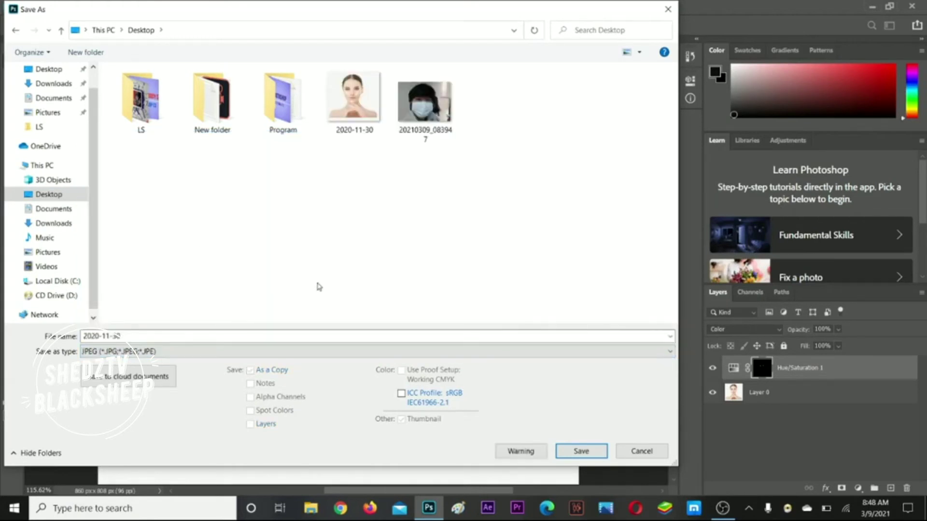
- Name the copy 2020-11-30 2 and save it, accepting the current JPEG options
{"action": "left_click", "coordinate": [350, 125]}
{"action": "left_click", "coordinate": [138, 335]}
{"action": "left_click", "coordinate": [138, 335]}
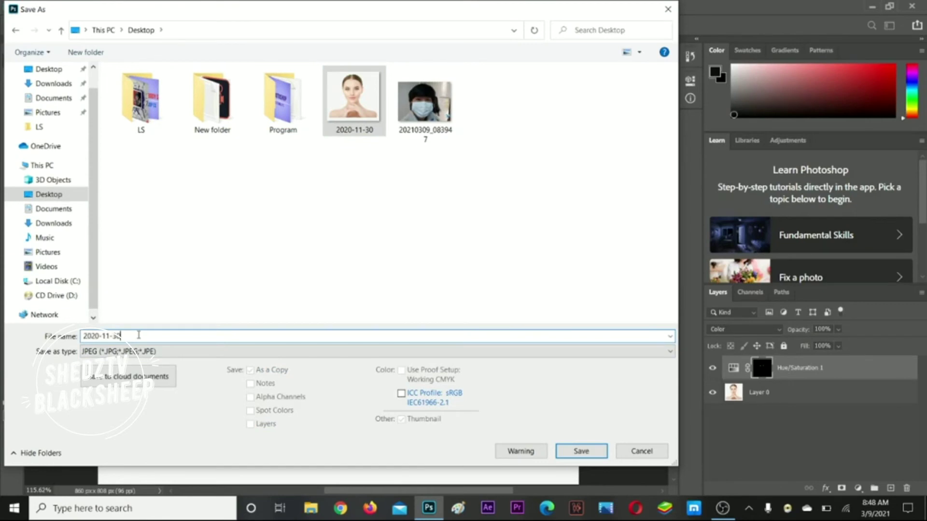
{"action": "type", "text": "2"}
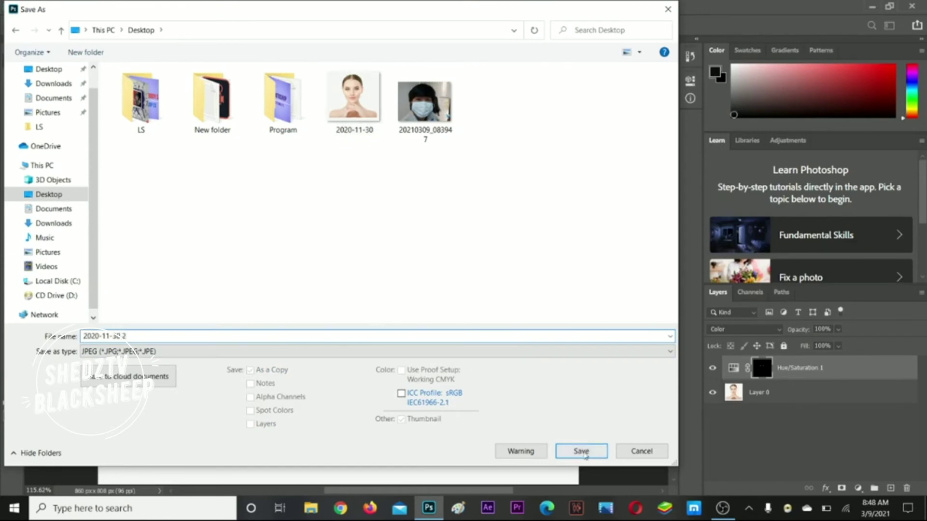
{"action": "left_click", "coordinate": [581, 451]}
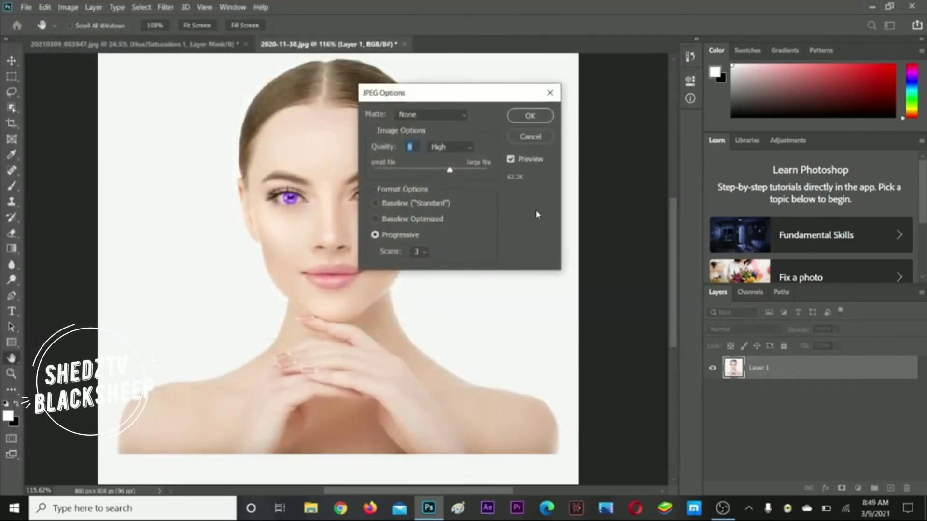
{"action": "left_click", "coordinate": [544, 117]}
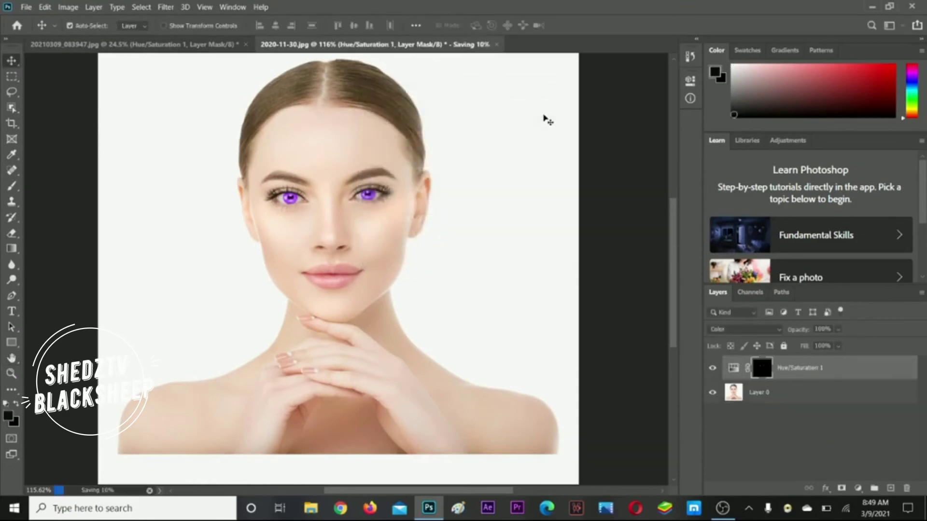
- Switch to the 20210309_083947 portrait and start saving a copy on the computer's Desktop in JPEG format
{"action": "left_click", "coordinate": [198, 48]}
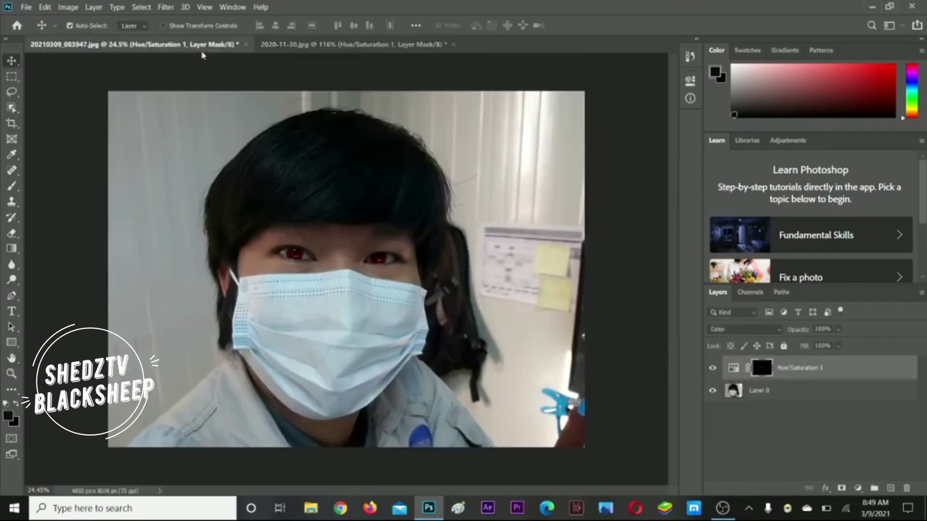
{"action": "key", "text": "ctrl+0"}
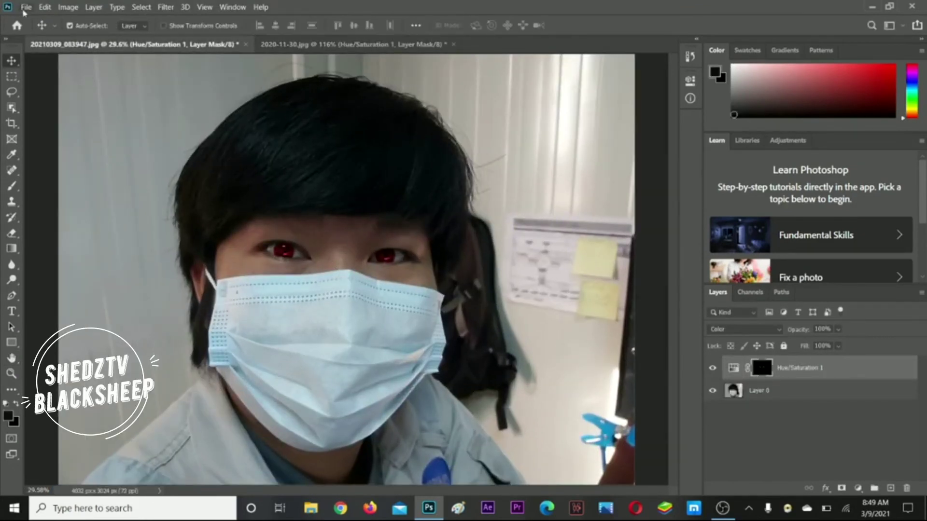
{"action": "left_click", "coordinate": [25, 8]}
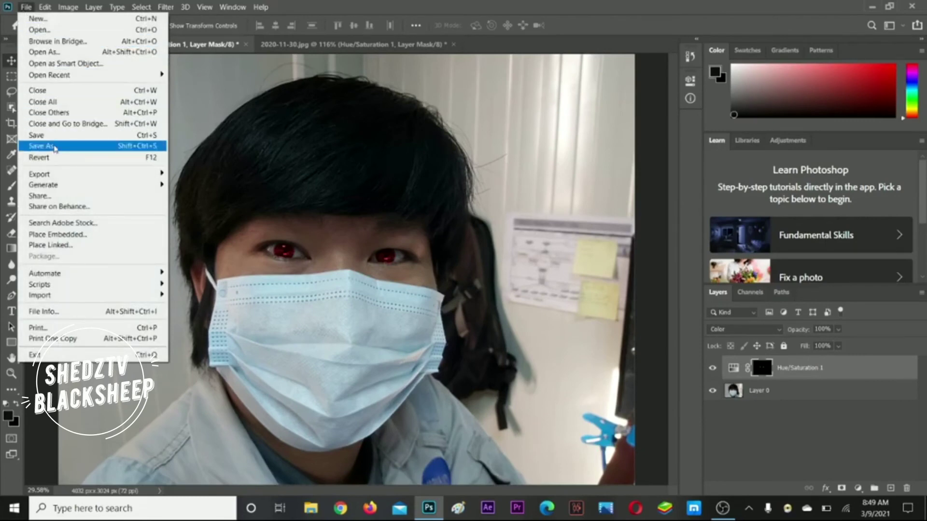
{"action": "left_click", "coordinate": [55, 146]}
{"action": "left_click", "coordinate": [531, 348]}
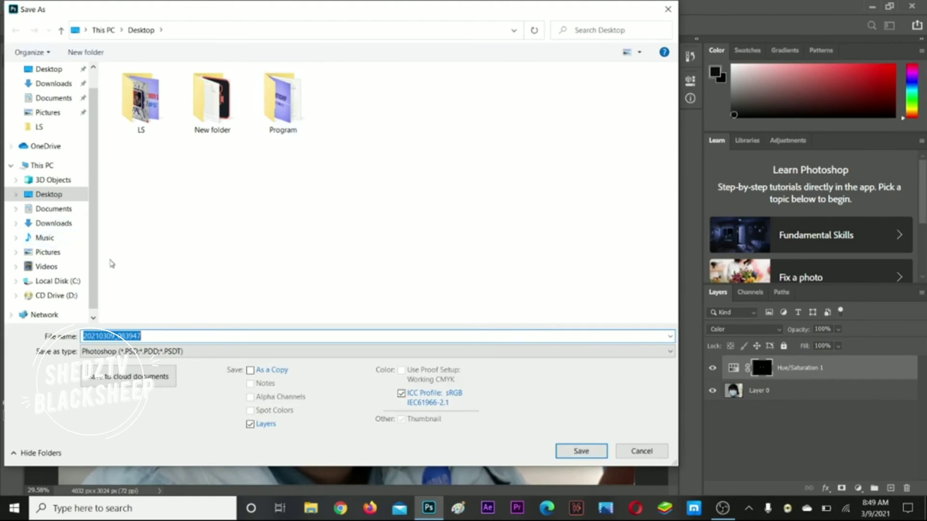
{"action": "left_click", "coordinate": [172, 352]}
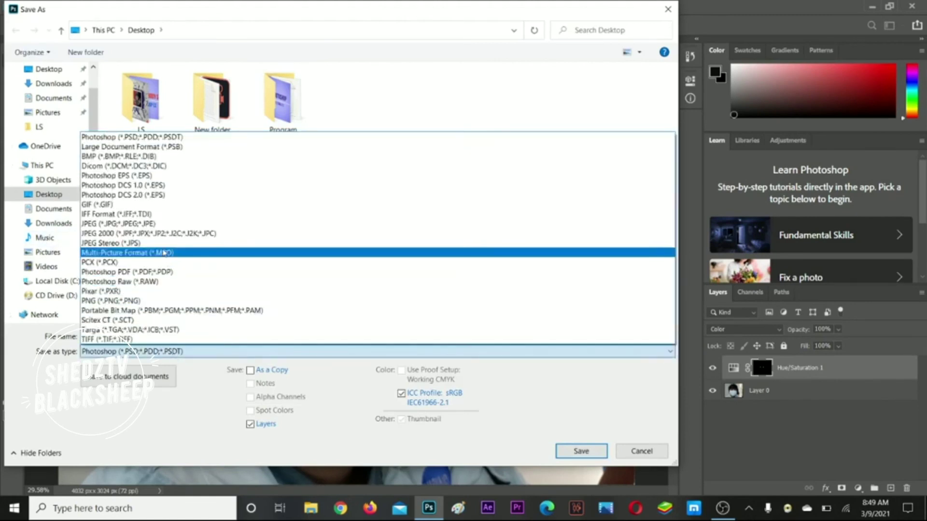
{"action": "left_click", "coordinate": [178, 224]}
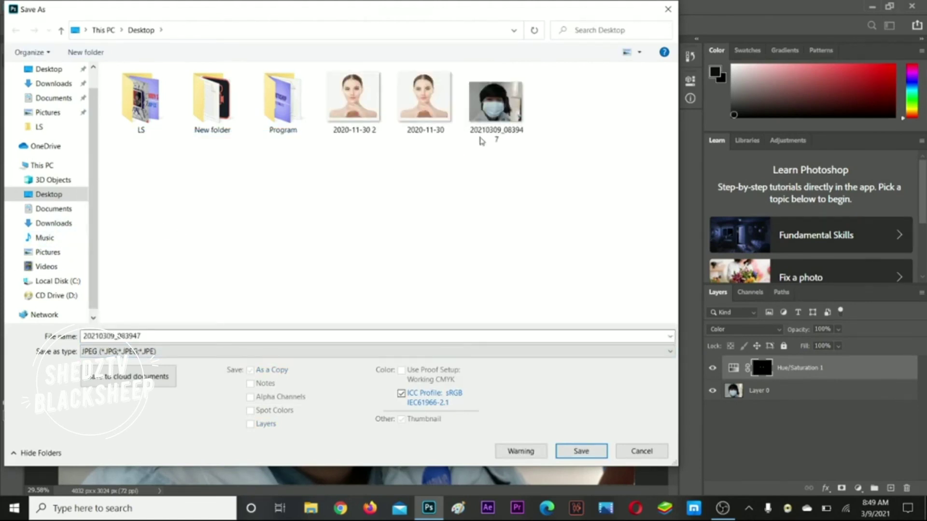
- Append 1 to the file name 20210309_083947 and save the copy, accepting the current JPEG options
{"action": "left_click", "coordinate": [494, 106]}
{"action": "left_click", "coordinate": [194, 336]}
{"action": "left_click", "coordinate": [194, 336]}
{"action": "type", "text": "1"}
{"action": "left_click", "coordinate": [582, 451]}
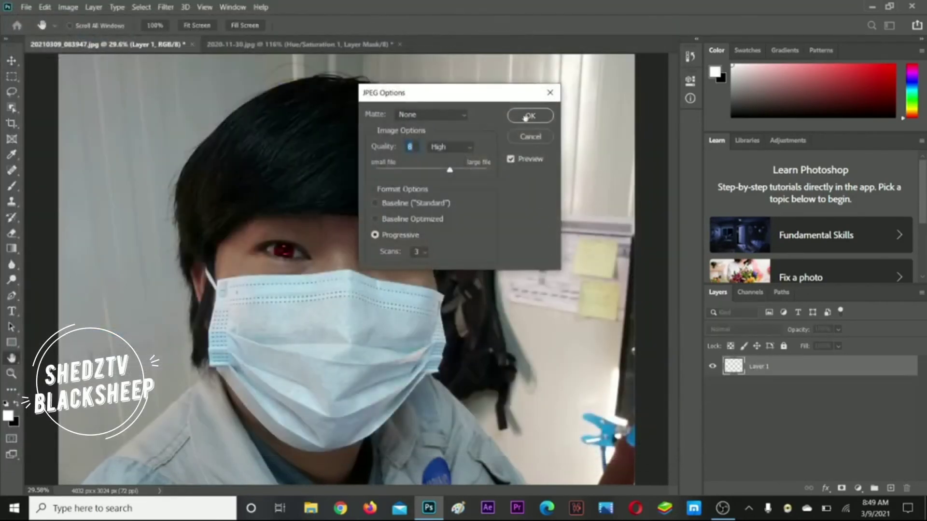
{"action": "left_click", "coordinate": [526, 118]}
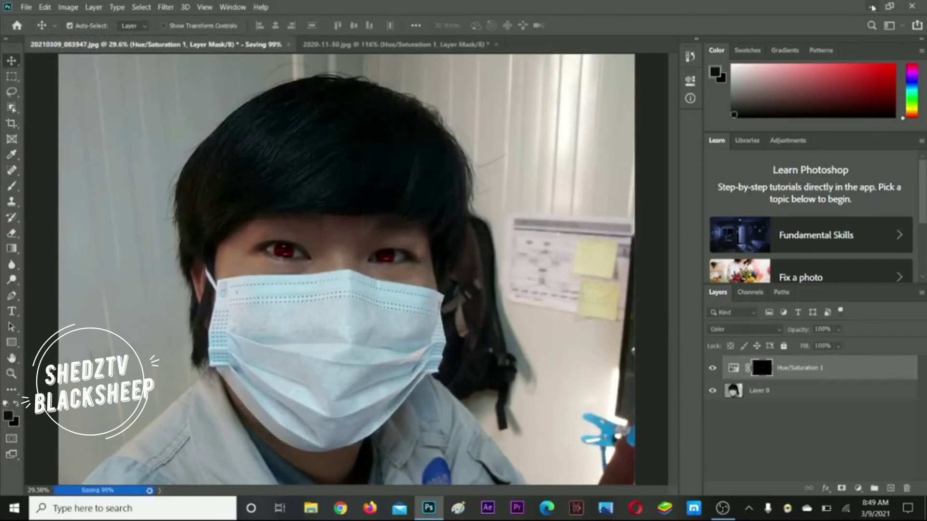
- Switch to the desktop and open the original 2020-11-30 portrait and its edited copy 2020-11-30 2 in separate Photos windows
{"action": "left_click", "coordinate": [872, 7]}
{"action": "double_click", "coordinate": [32, 277]}
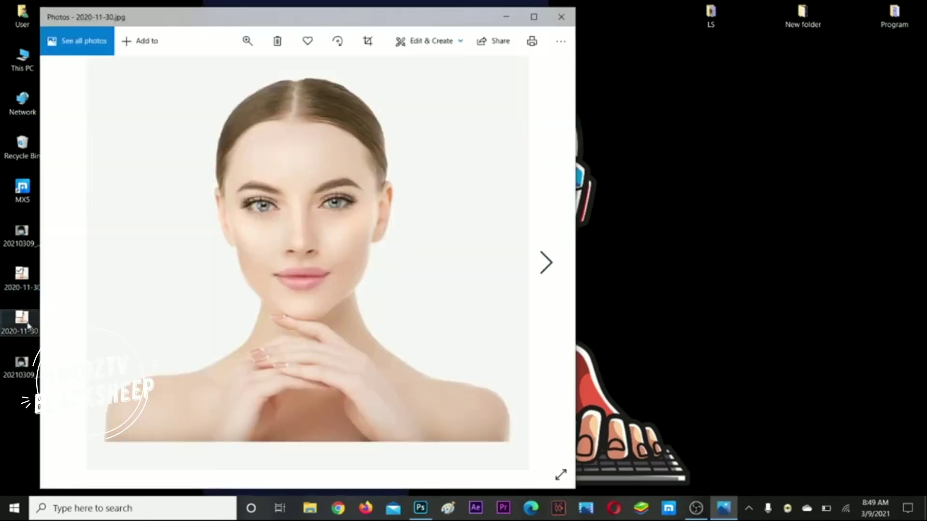
{"action": "left_click", "coordinate": [28, 326]}
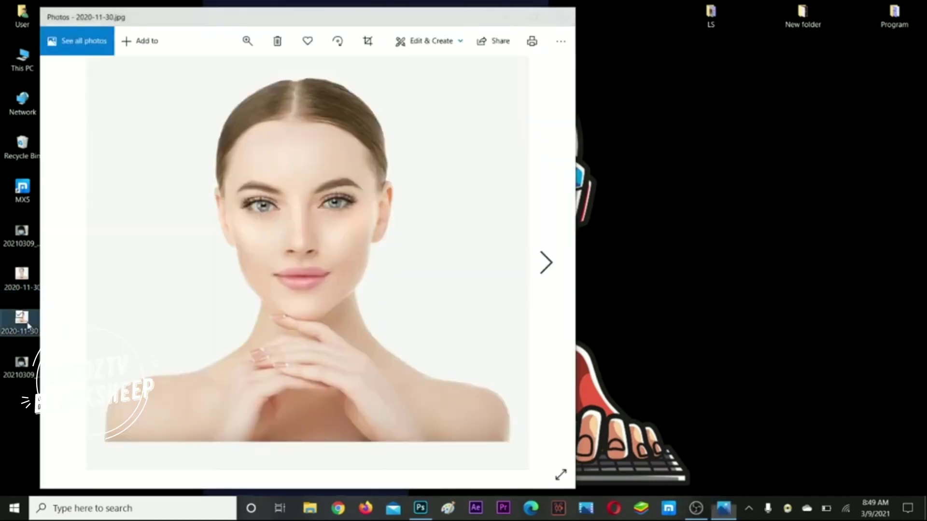
{"action": "double_click", "coordinate": [28, 327]}
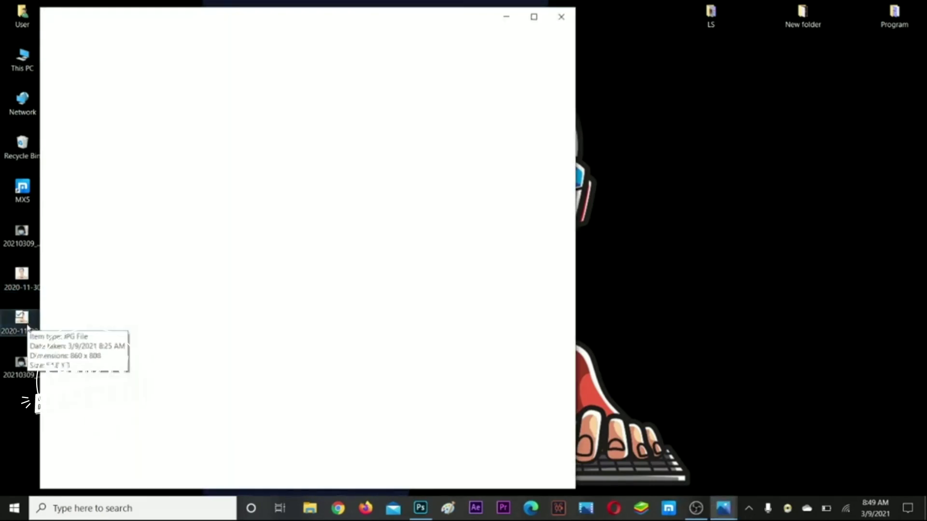
- Arrange the two woman's portraits side by side to compare the eye colours, and close both photo windows
{"action": "left_click_drag", "start_coordinate": [372, 19], "coordinate": [719, 9]}
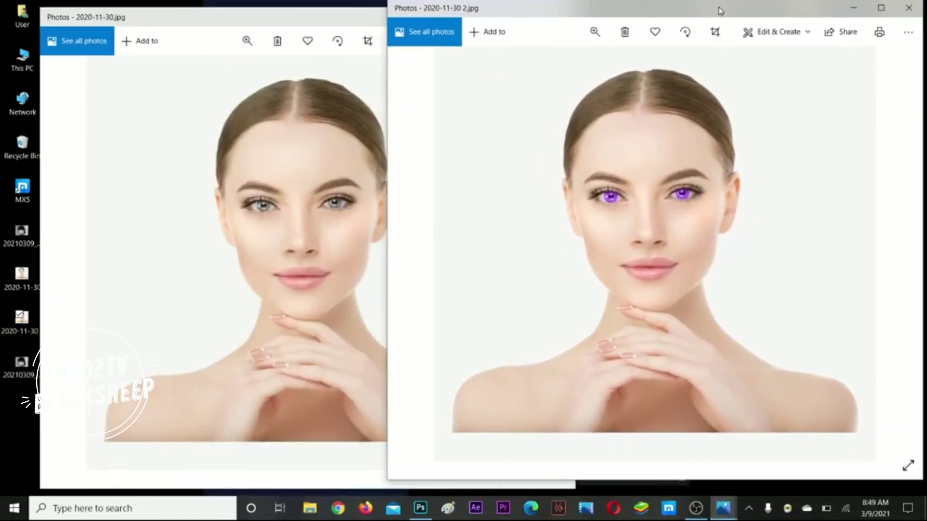
{"action": "left_click", "coordinate": [337, 21]}
{"action": "left_click_drag", "start_coordinate": [337, 21], "coordinate": [296, 18]}
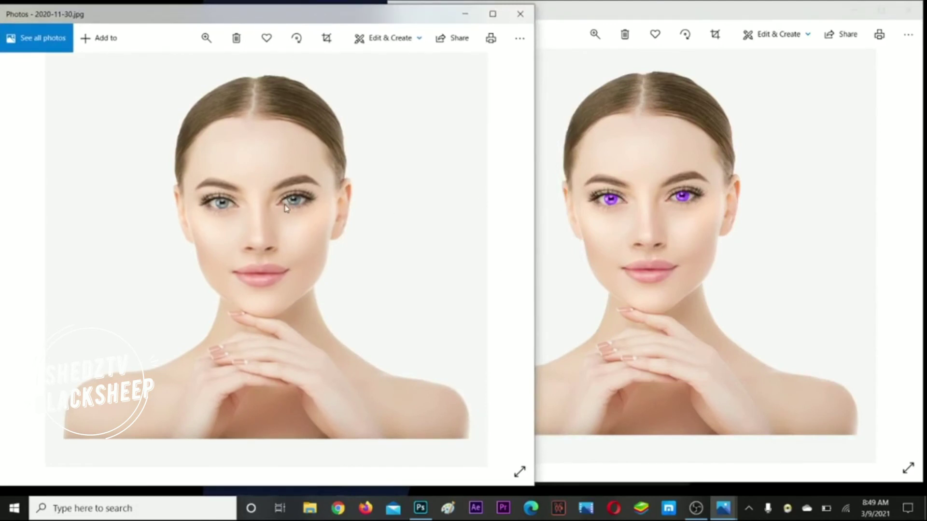
{"action": "left_click", "coordinate": [689, 205]}
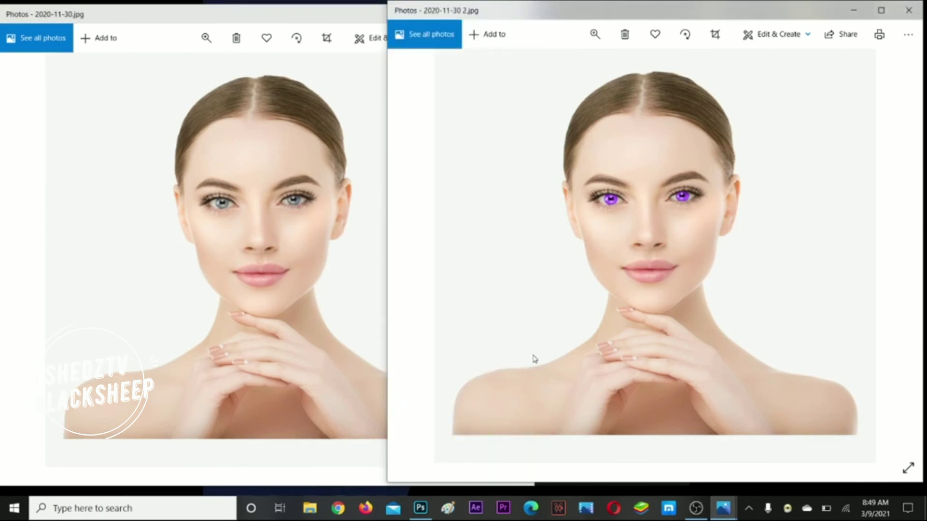
{"action": "left_click", "coordinate": [908, 11]}
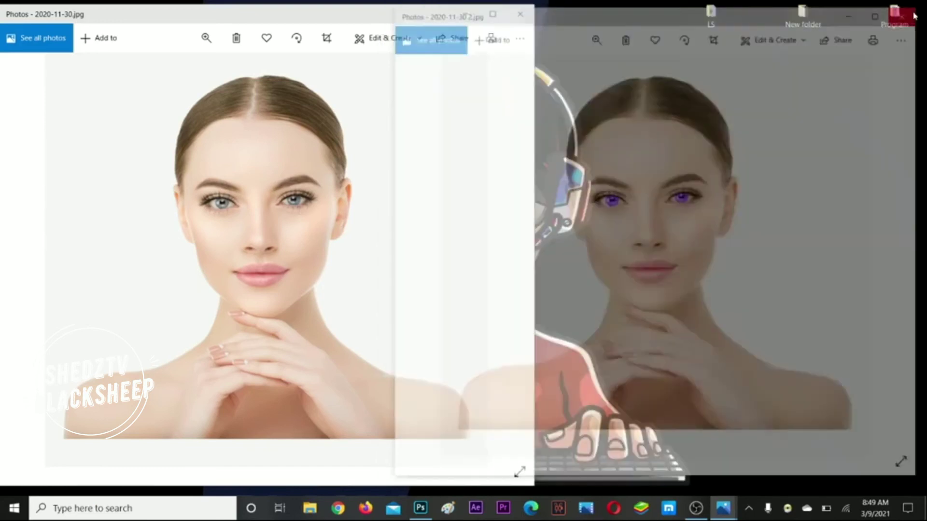
{"action": "left_click", "coordinate": [519, 18]}
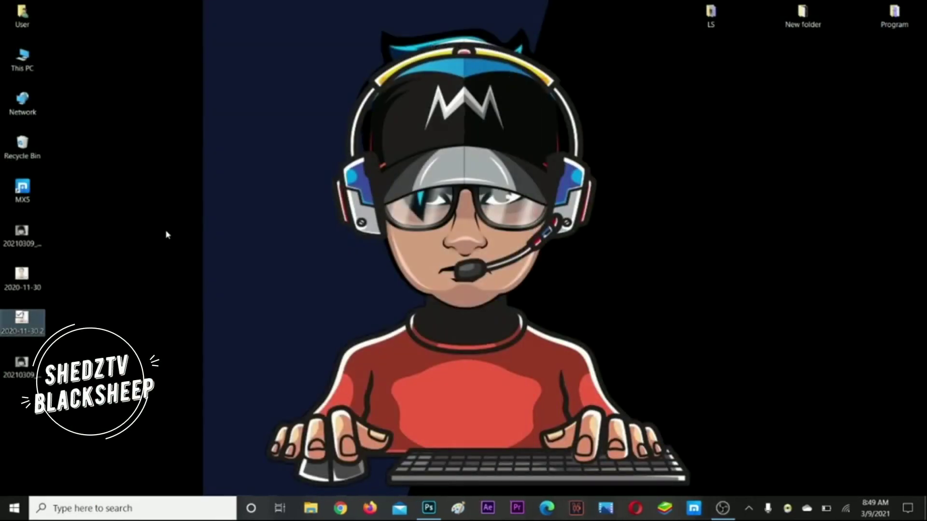
- Open the original 20210309_083947 and its edited copy 20210309_0839471 from the desktop and place them side by side for comparison
{"action": "double_click", "coordinate": [35, 243]}
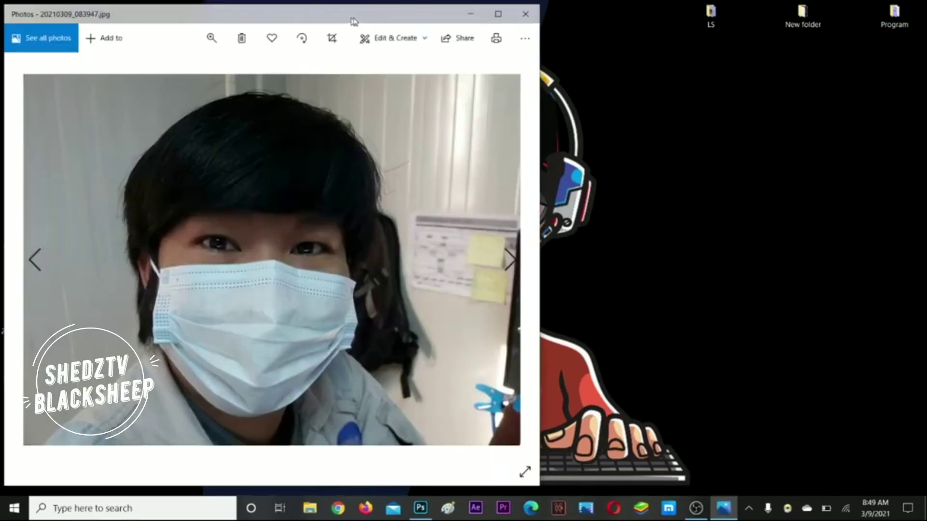
{"action": "left_click_drag", "start_coordinate": [346, 24], "coordinate": [768, 17]}
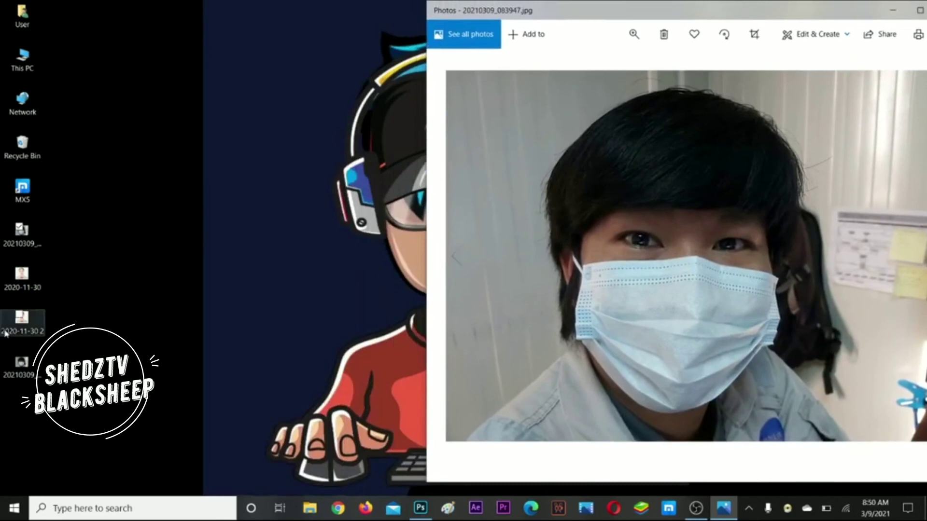
{"action": "left_click", "coordinate": [21, 367]}
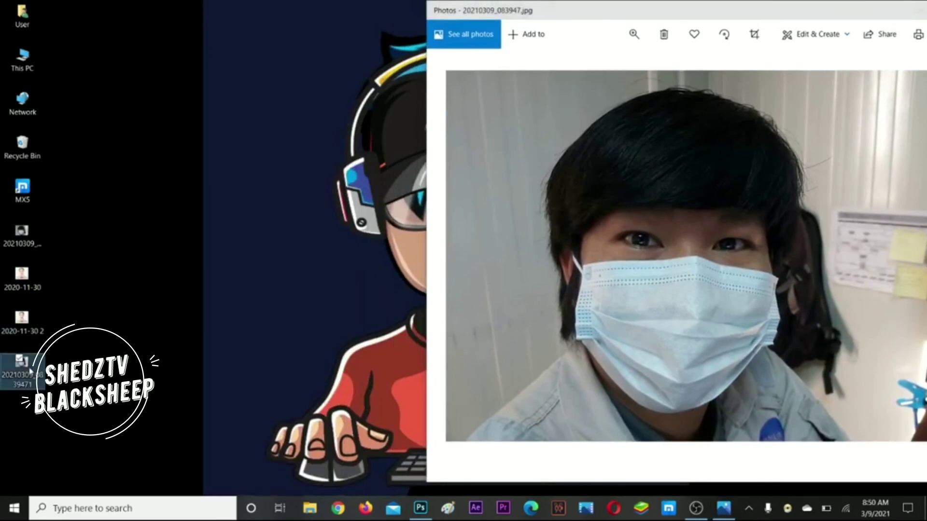
{"action": "double_click", "coordinate": [21, 366]}
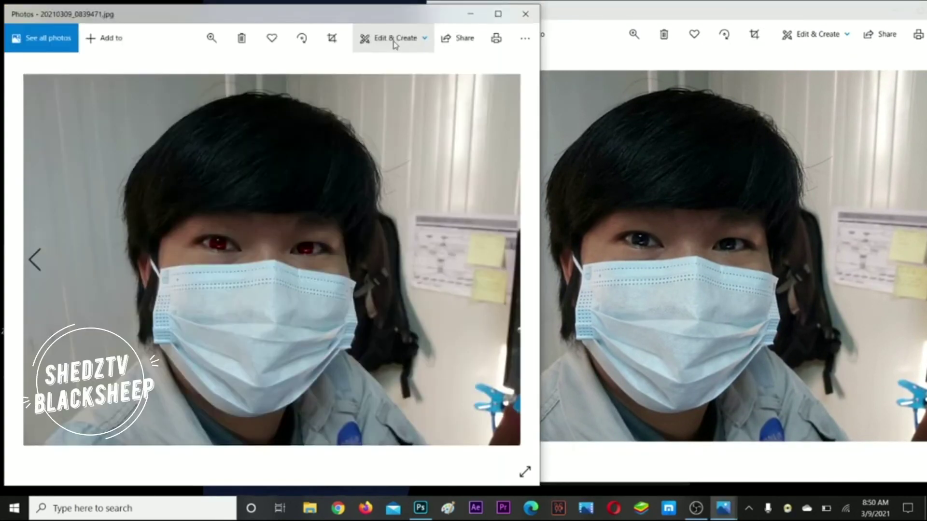
{"action": "left_click_drag", "start_coordinate": [437, 21], "coordinate": [434, 16]}
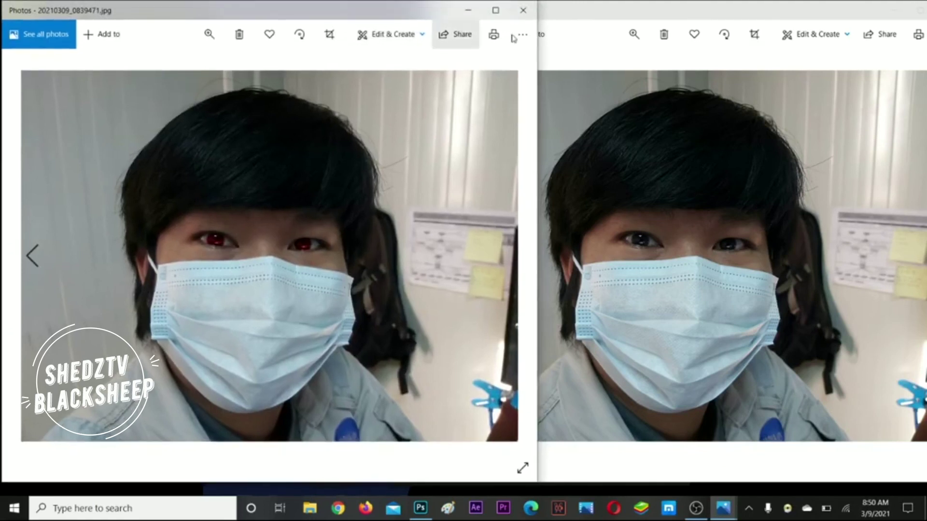